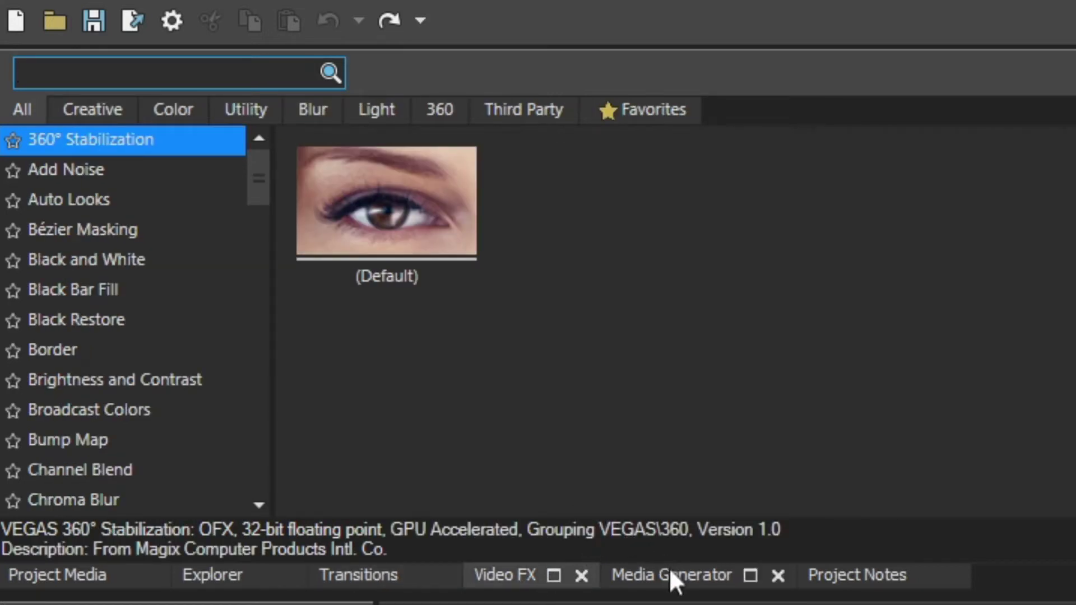
Look through the Media Generator, Project Notes, Project Media and Explorer windows, and list the computer's drives in Explorer
{"action": "left_click", "coordinate": [689, 592]}
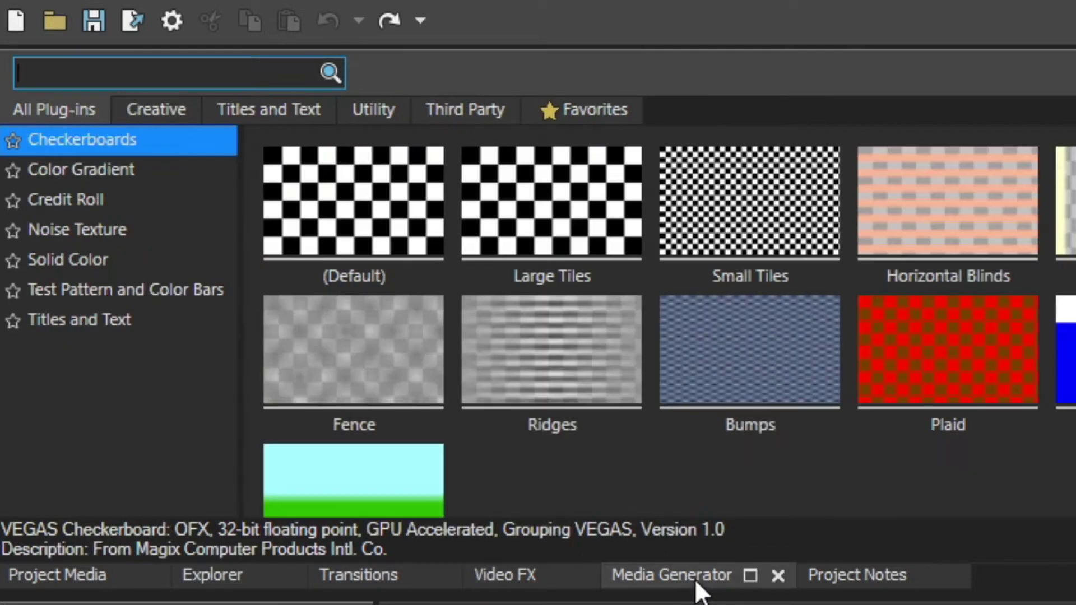
{"action": "left_click", "coordinate": [880, 575]}
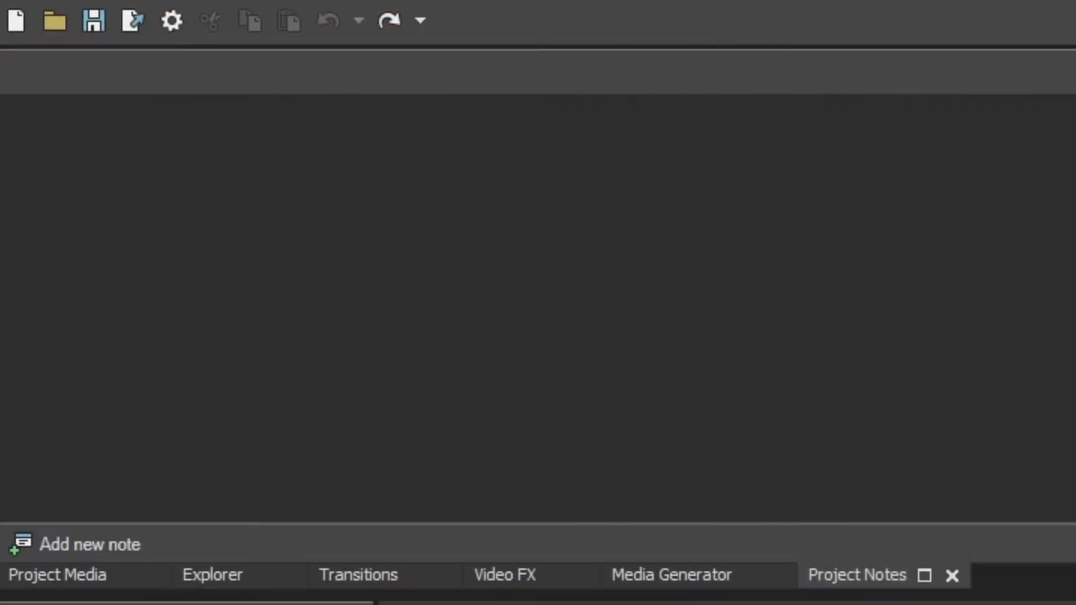
{"action": "left_click", "coordinate": [62, 587]}
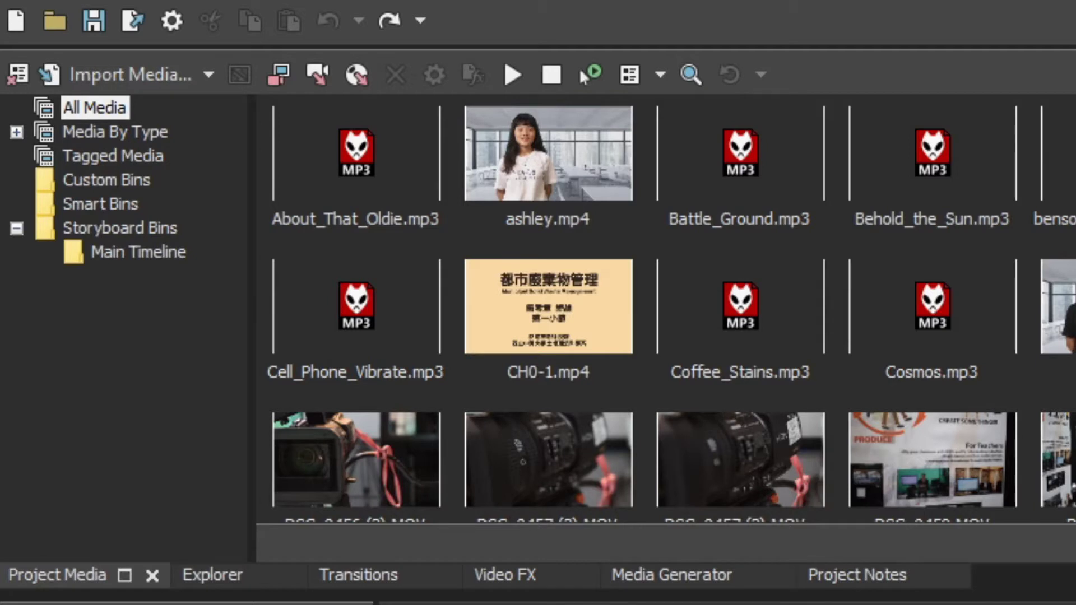
{"action": "left_click", "coordinate": [206, 581]}
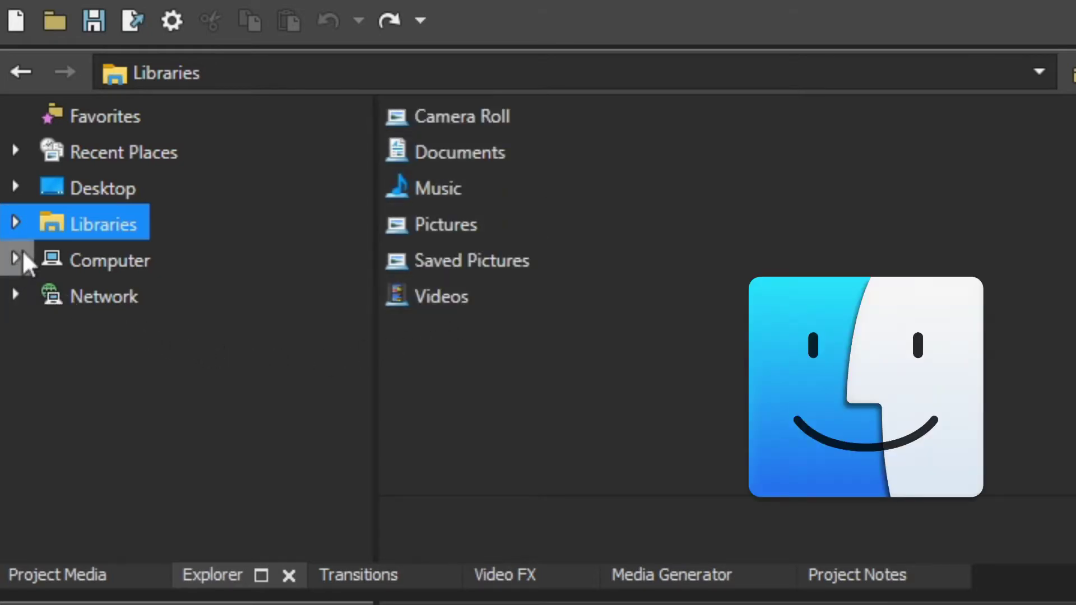
{"action": "left_click", "coordinate": [108, 264]}
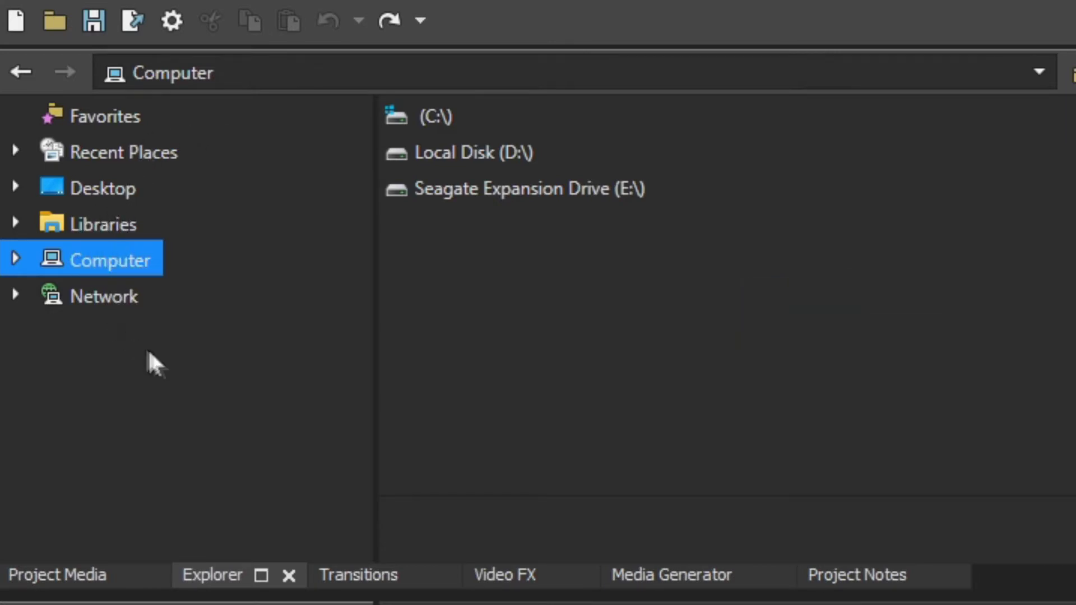
Return to Project Media and look through all the media files in the project
{"action": "left_click", "coordinate": [53, 580]}
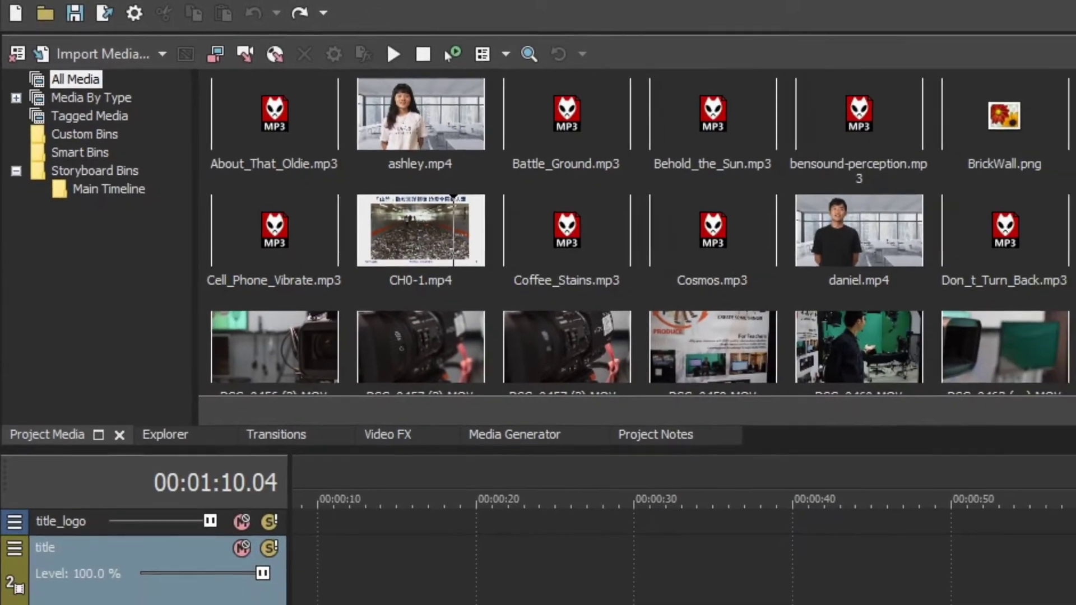
{"action": "scroll", "coordinate": [560, 289], "scroll_direction": "down", "scroll_amount": 2}
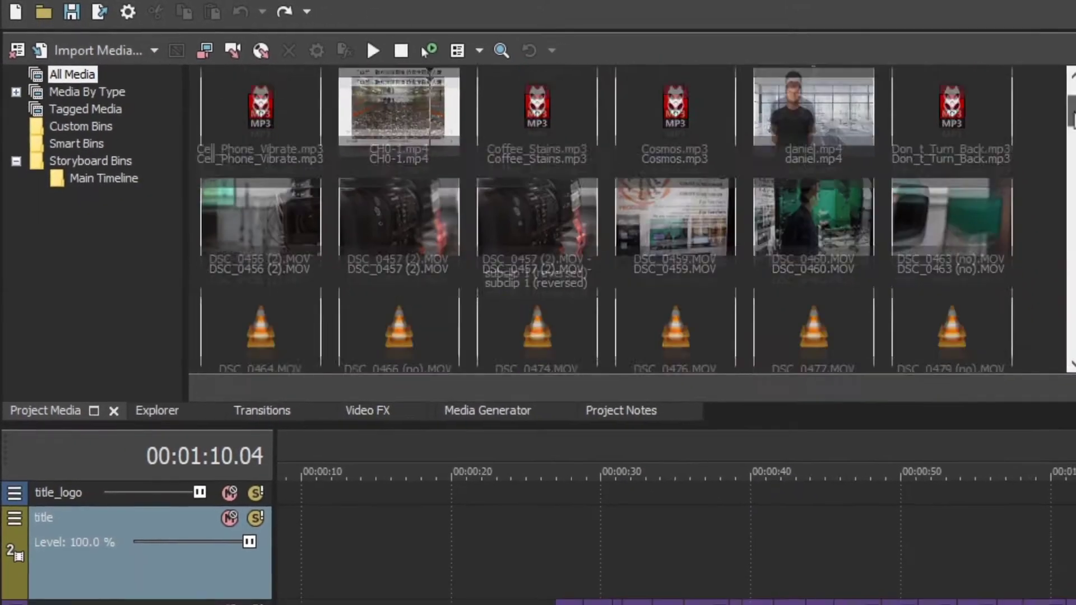
{"action": "scroll", "coordinate": [1069, 129], "scroll_direction": "down", "scroll_amount": 4}
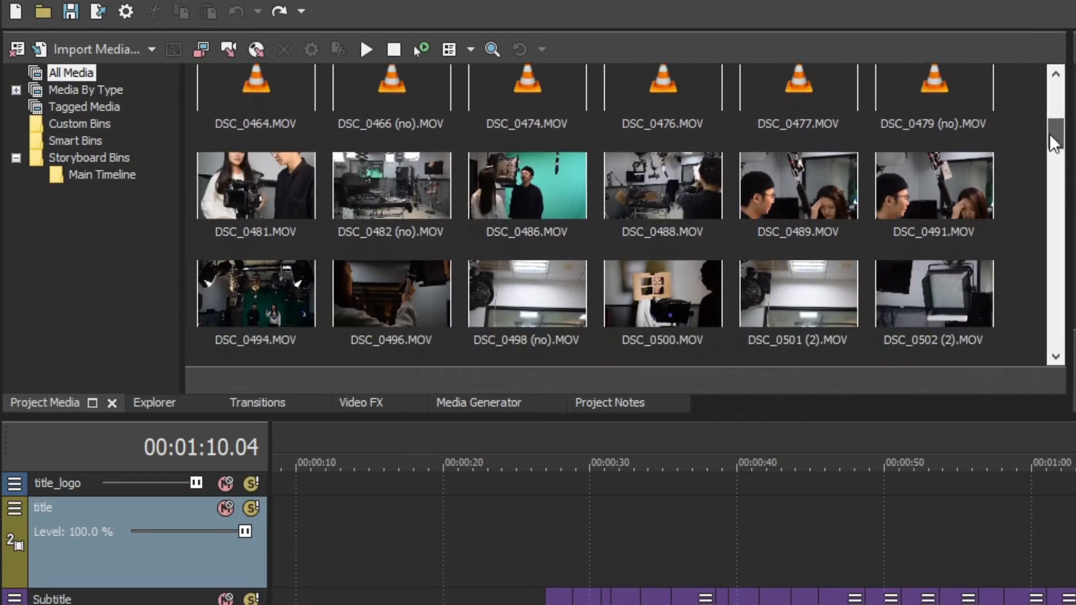
{"action": "left_click_drag", "start_coordinate": [1050, 136], "coordinate": [1049, 253]}
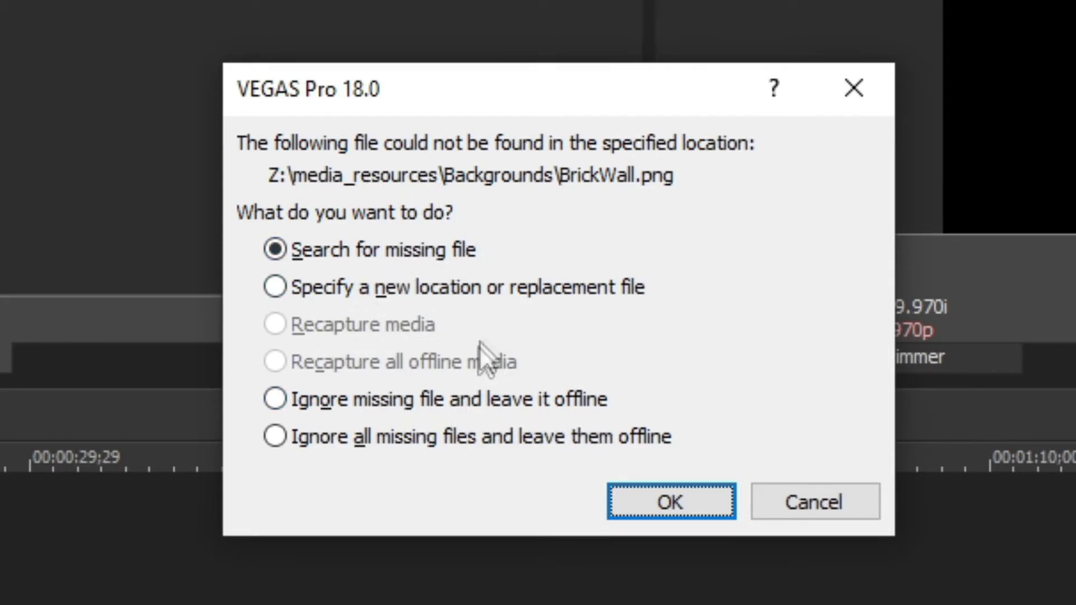
Ignore the missing BrickWall.png file and leave it offline
{"action": "left_click", "coordinate": [451, 398]}
{"action": "left_click", "coordinate": [664, 501]}
{"action": "key", "text": "Return"}
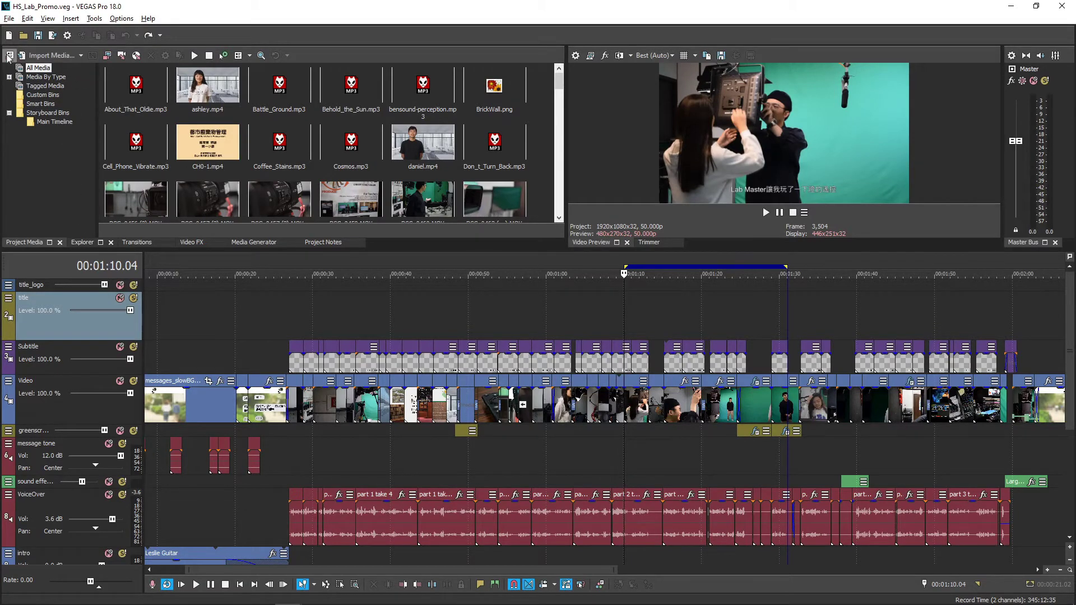
Remove all unused media from the project's media list after a look at the Explorer window
{"action": "left_click", "coordinate": [82, 242]}
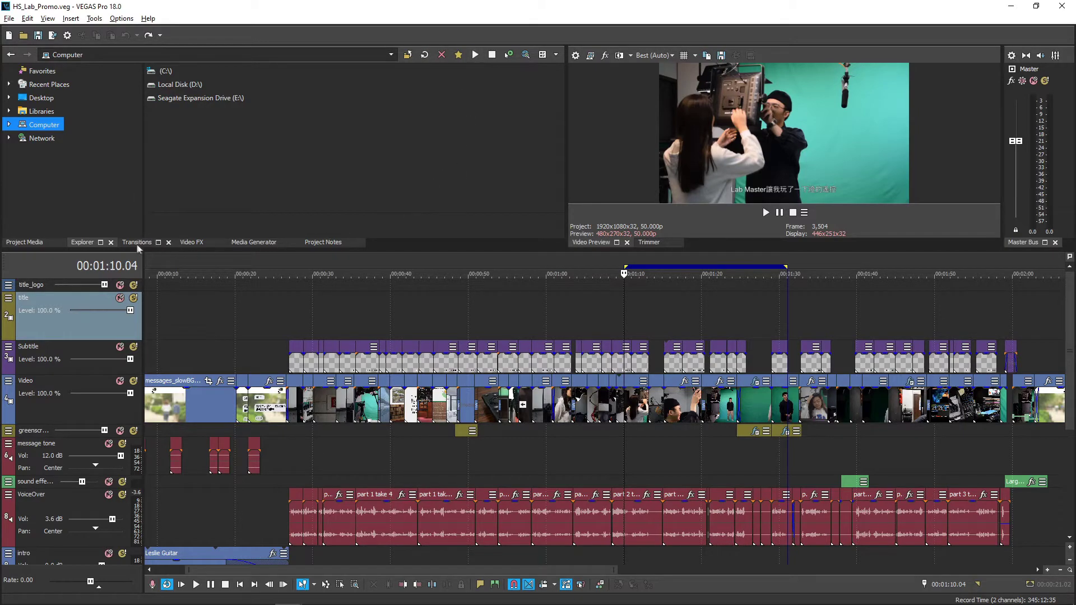
{"action": "left_click", "coordinate": [25, 242]}
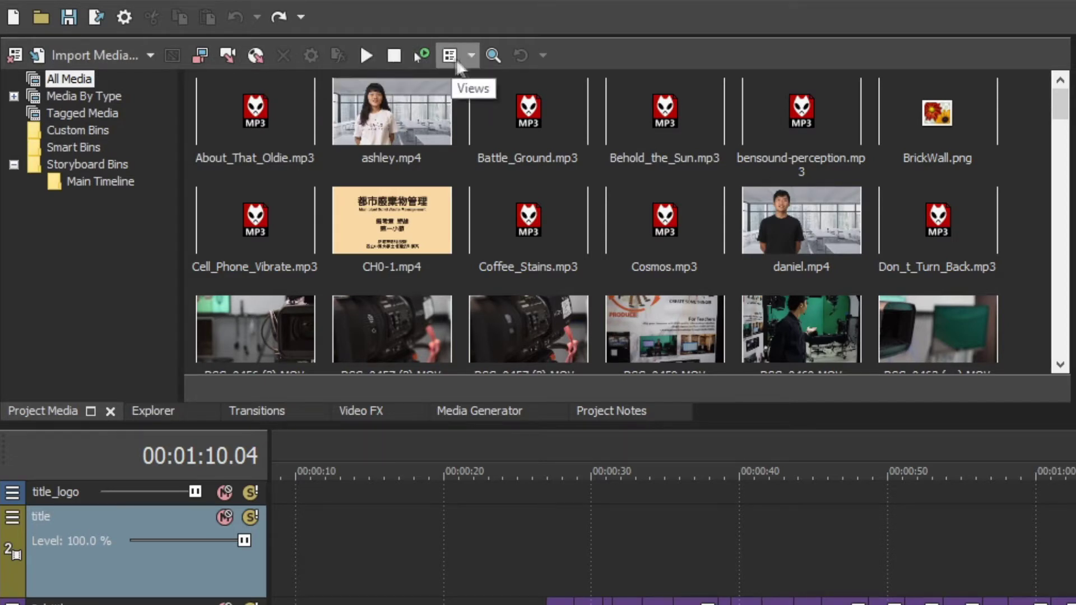
{"action": "left_click", "coordinate": [16, 55]}
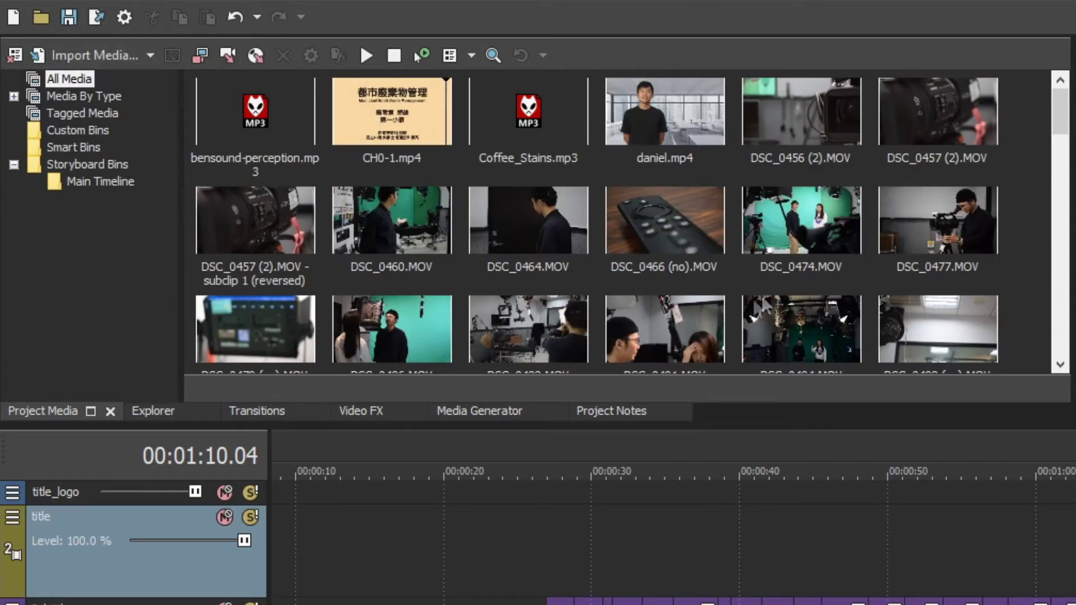
{"action": "mouse_move", "coordinate": [1060, 117]}
{"action": "left_mouse_down"}
{"action": "mouse_move", "coordinate": [1061, 249]}
{"action": "mouse_move", "coordinate": [1060, 112]}
{"action": "left_mouse_up"}
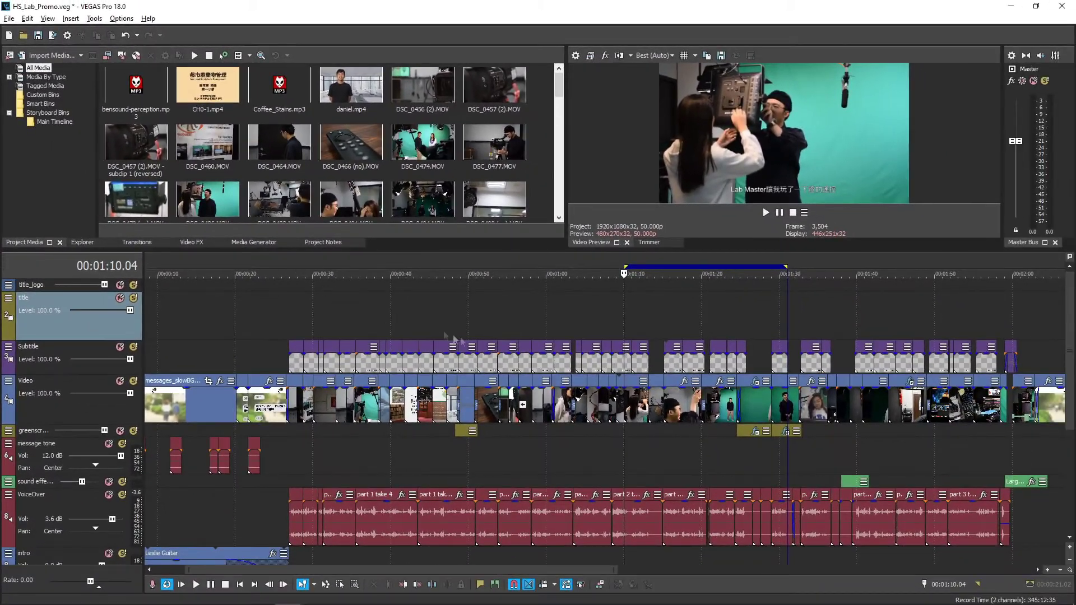
{"action": "scroll", "coordinate": [524, 336], "scroll_direction": "down", "scroll_amount": 3}
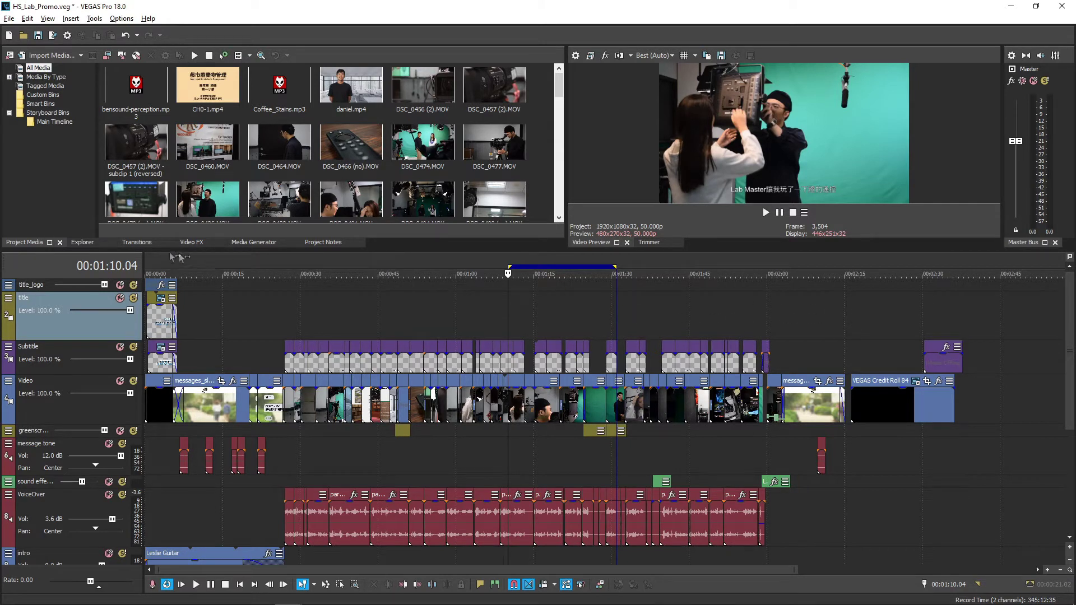
{"action": "left_click", "coordinate": [73, 58]}
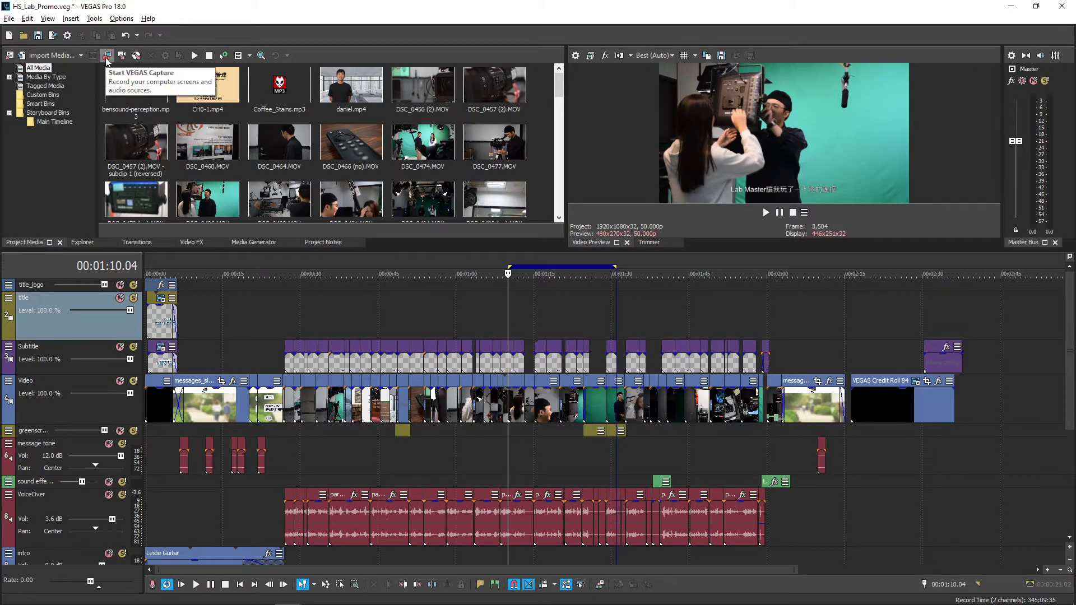
{"action": "left_click", "coordinate": [106, 58]}
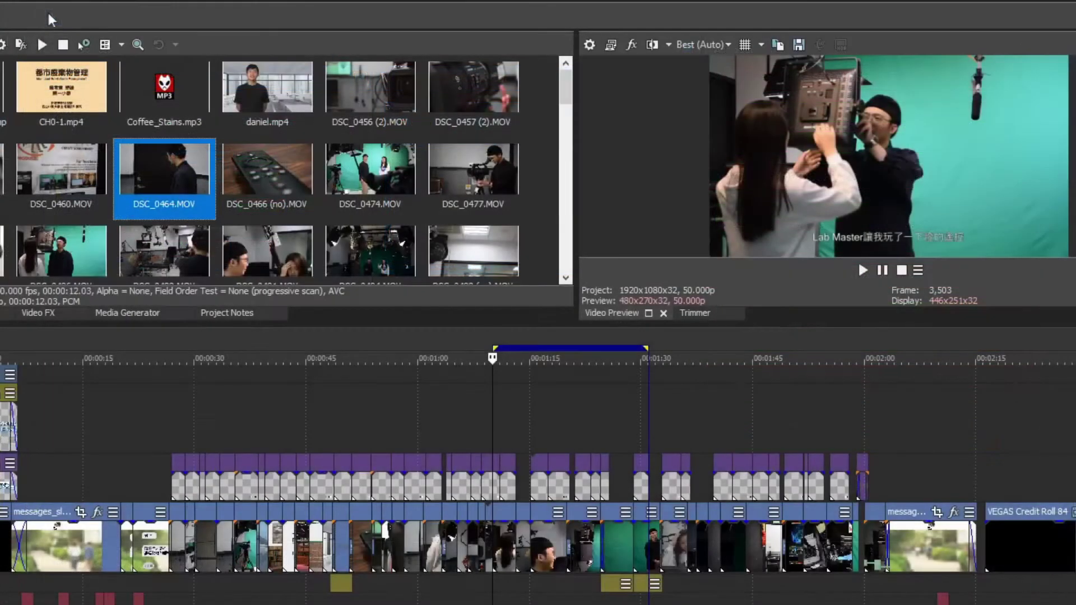
Preview the DSC_0464.MOV clip, and use Auto Preview to play daniel.mp4 and DSC_0456 (2).MOV
{"action": "left_click", "coordinate": [42, 44]}
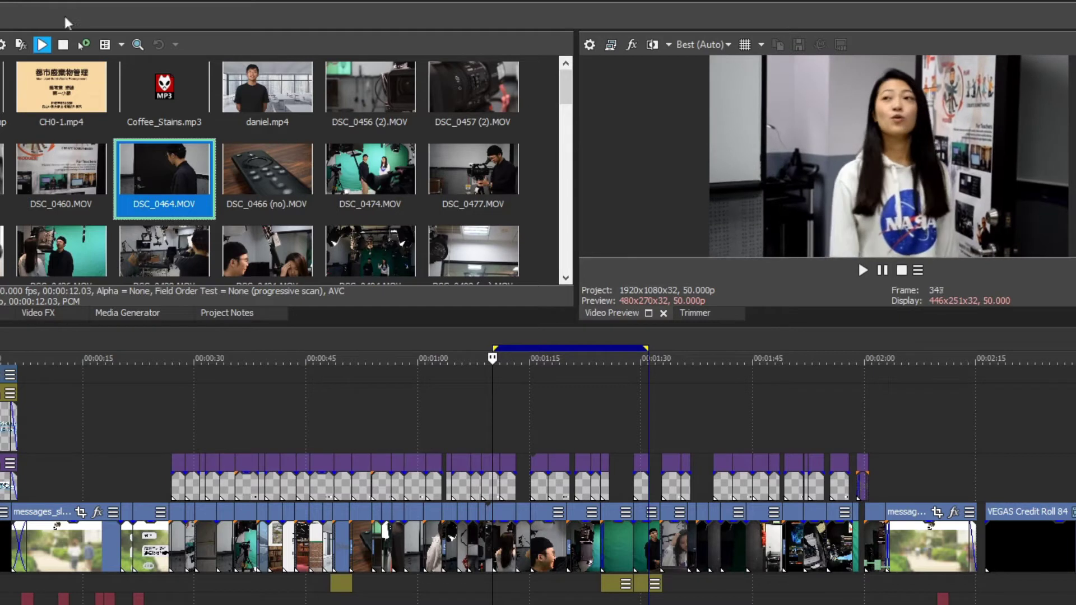
{"action": "left_click", "coordinate": [62, 46]}
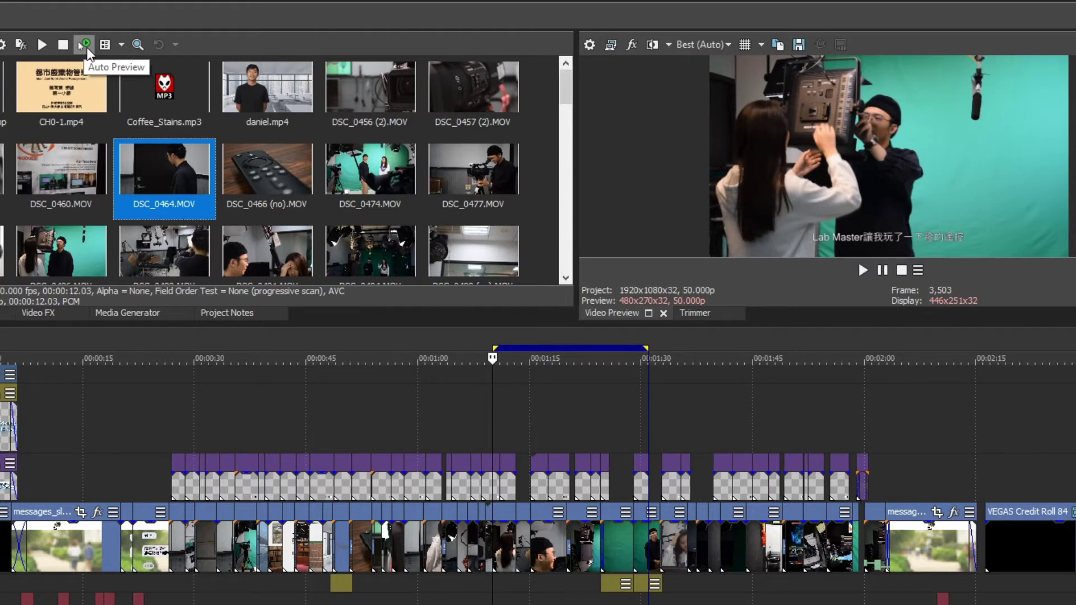
{"action": "left_click", "coordinate": [86, 47]}
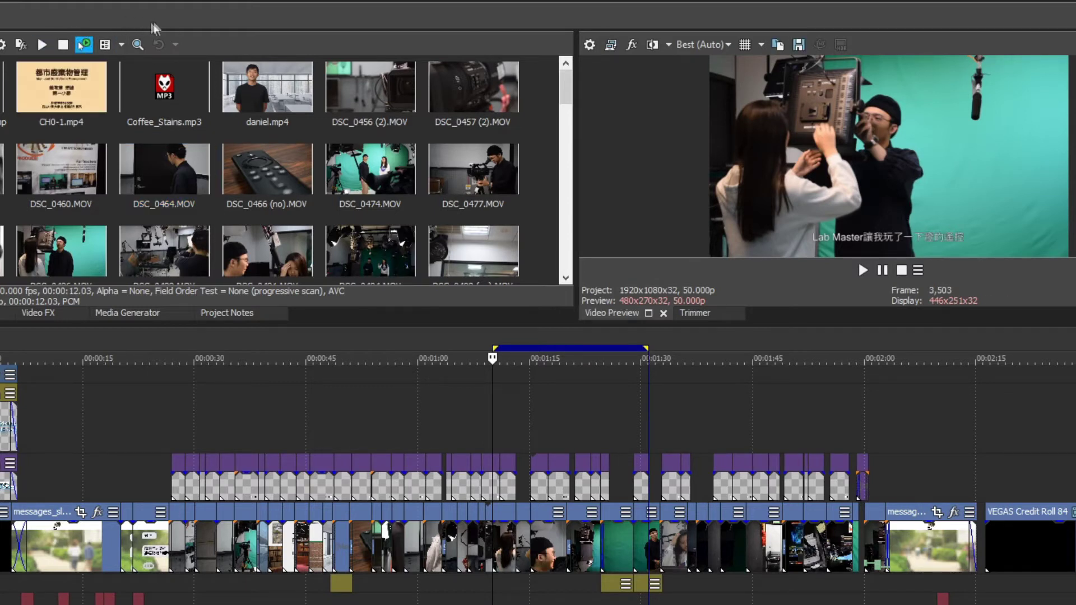
{"action": "left_click", "coordinate": [246, 101]}
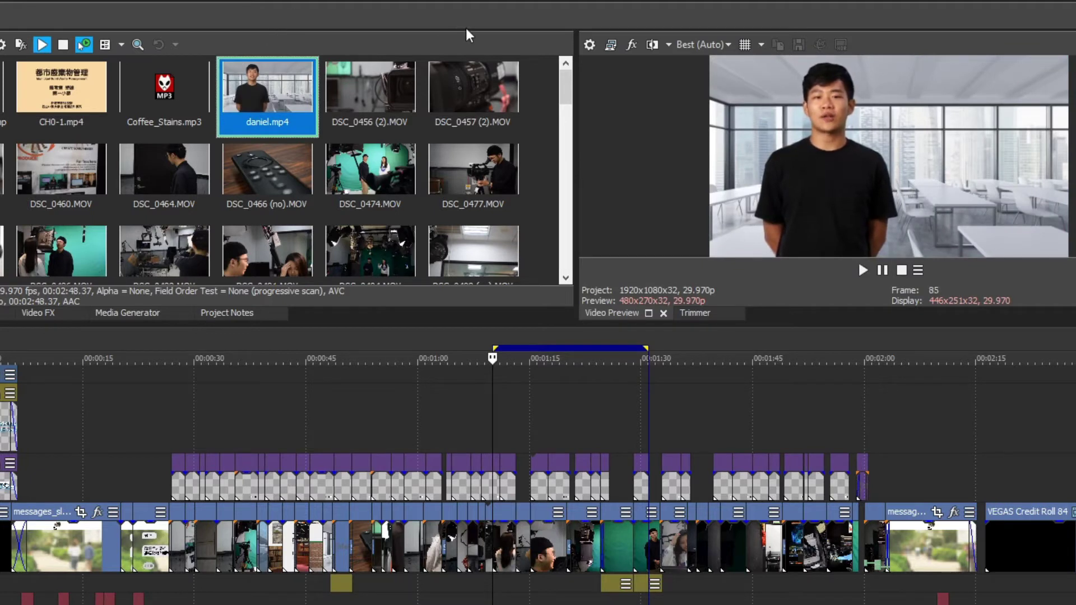
{"action": "left_click", "coordinate": [368, 97]}
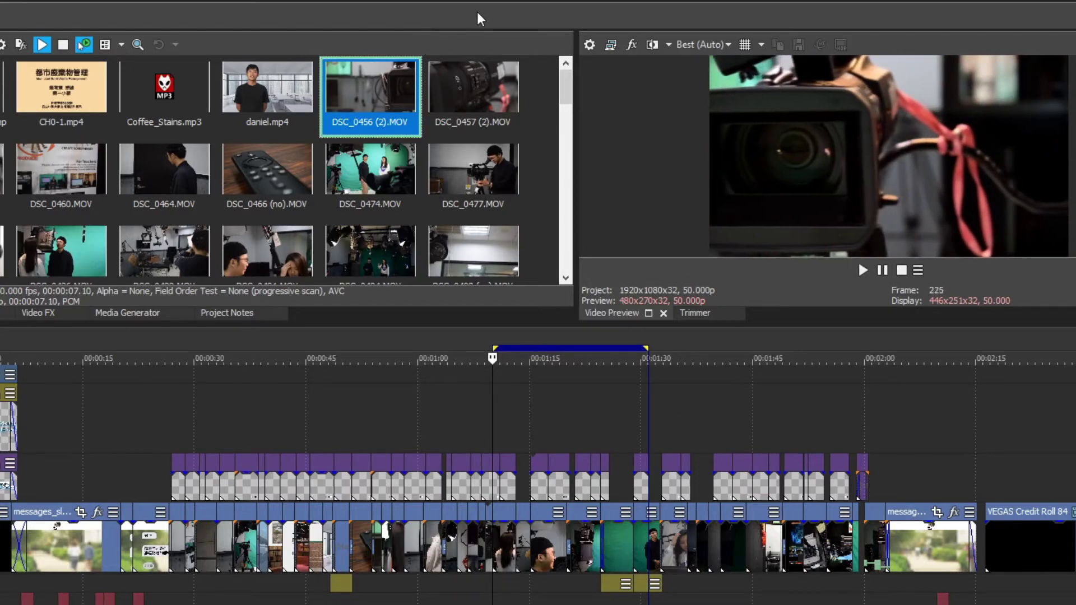
{"action": "left_click", "coordinate": [370, 250]}
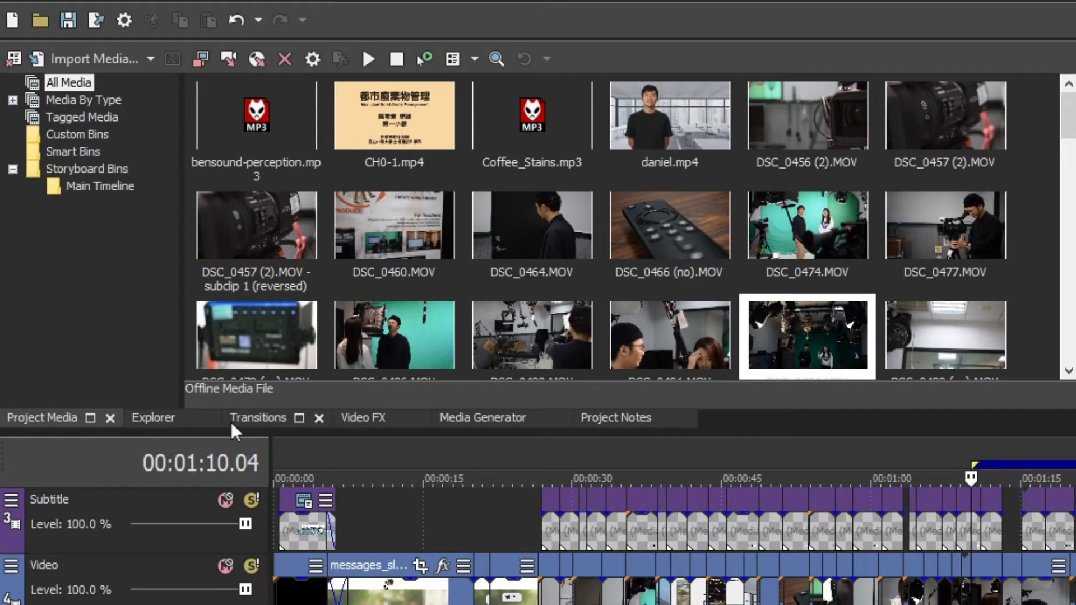
Open the Transitions window and look through its full plug-in list
{"action": "left_click", "coordinate": [233, 422]}
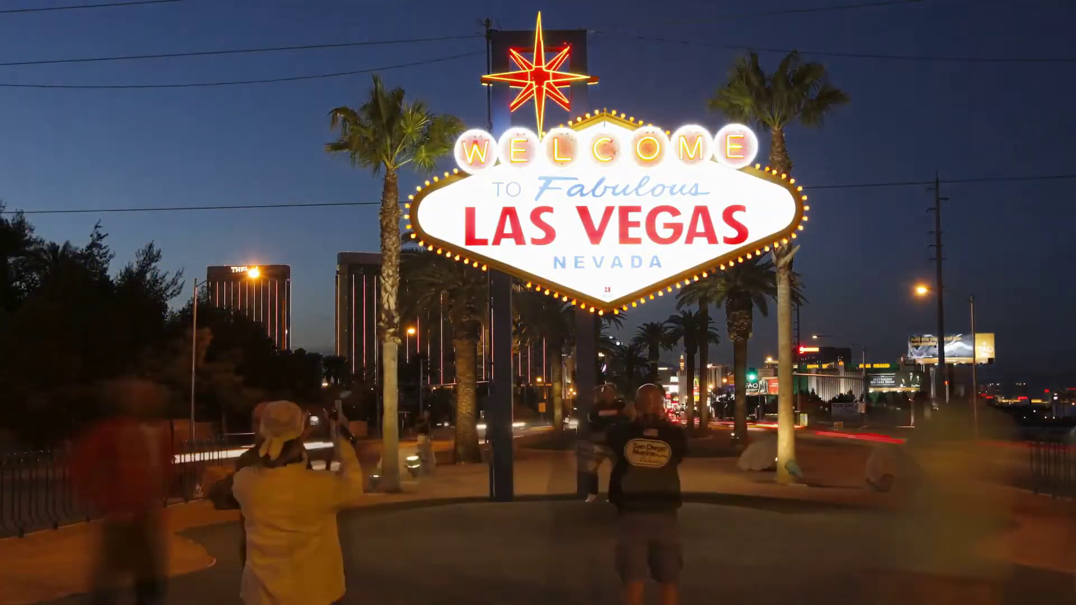
{"action": "left_click_drag", "start_coordinate": [174, 187], "coordinate": [198, 321]}
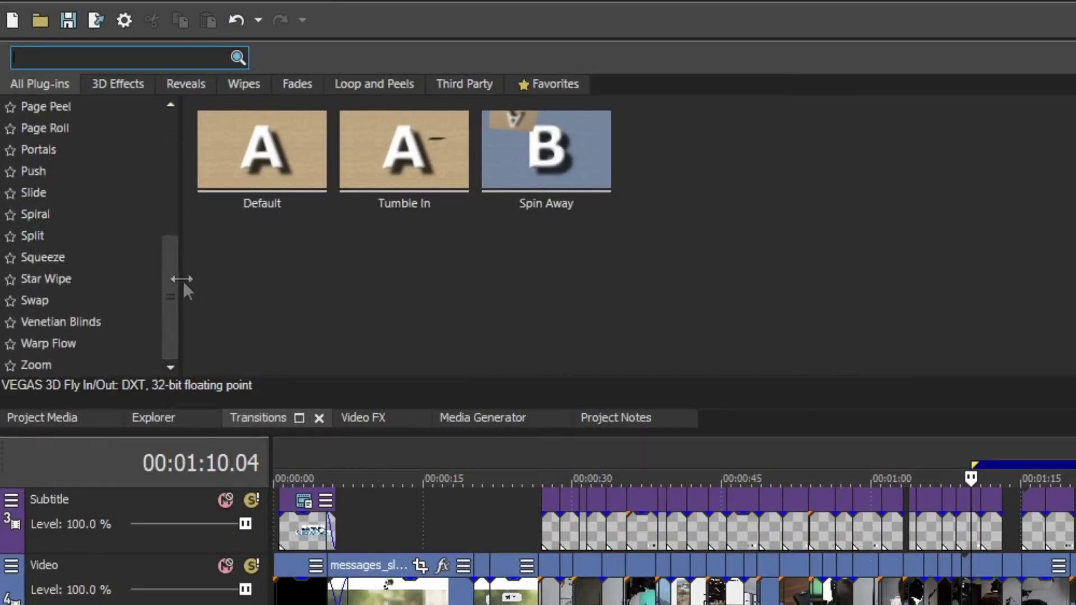
{"action": "left_click_drag", "start_coordinate": [168, 271], "coordinate": [166, 127]}
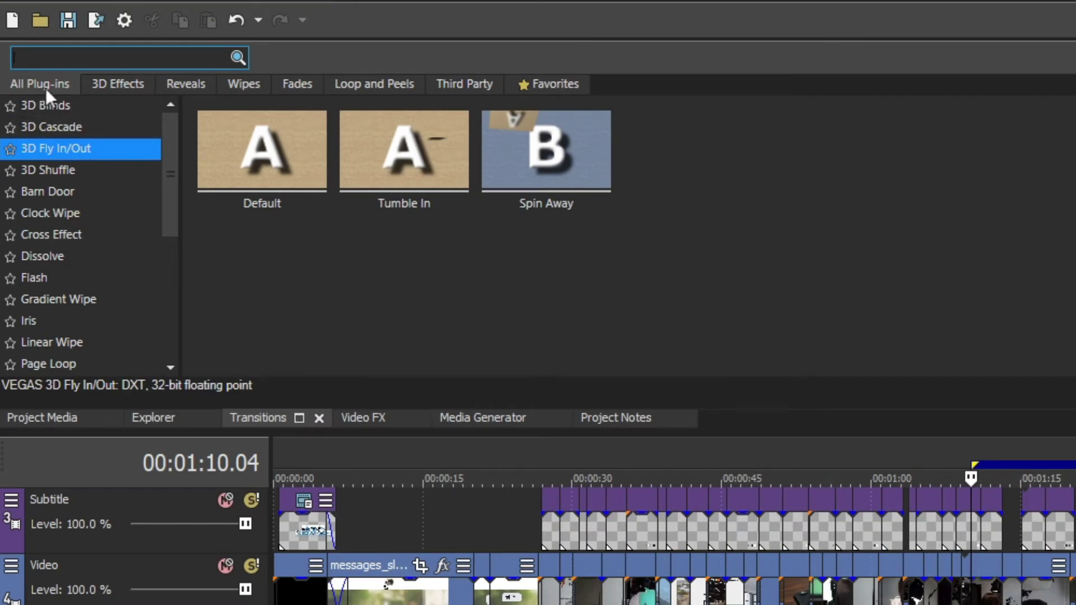
Examine the transition categories 3D Effects, Reveals, Wipes, Fades, Loop and Peels, Third Party and Favorites, and return to all plug-ins
{"action": "left_click", "coordinate": [97, 90]}
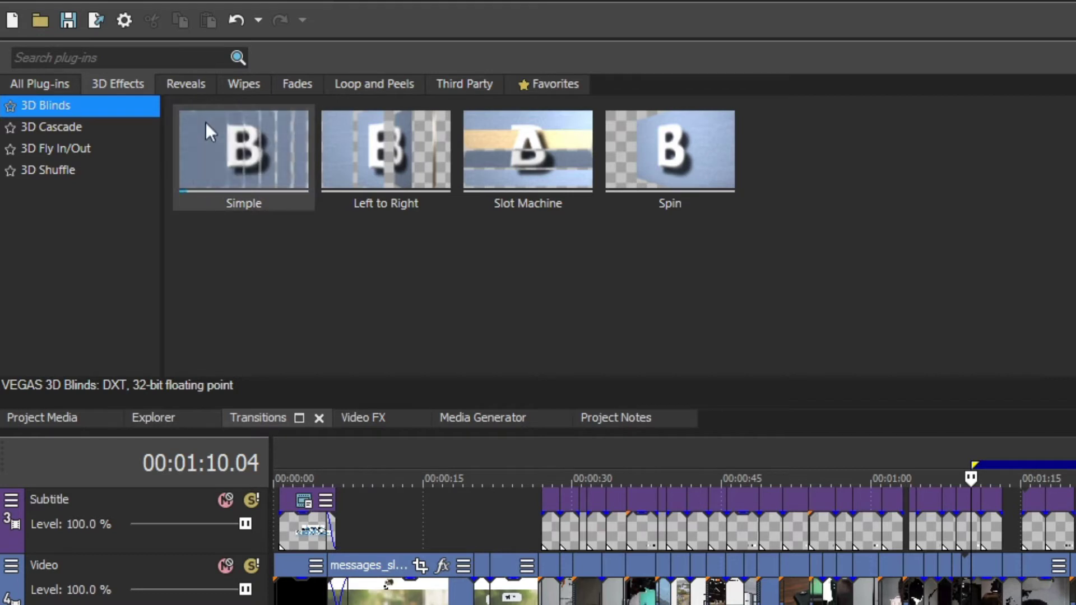
{"action": "left_click", "coordinate": [181, 89]}
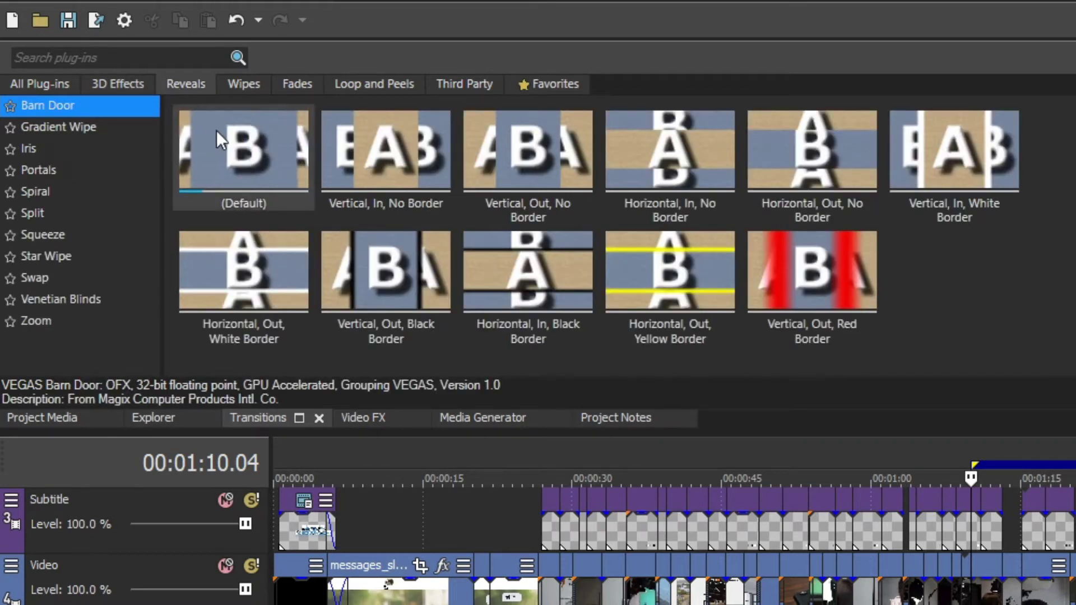
{"action": "left_click", "coordinate": [245, 85]}
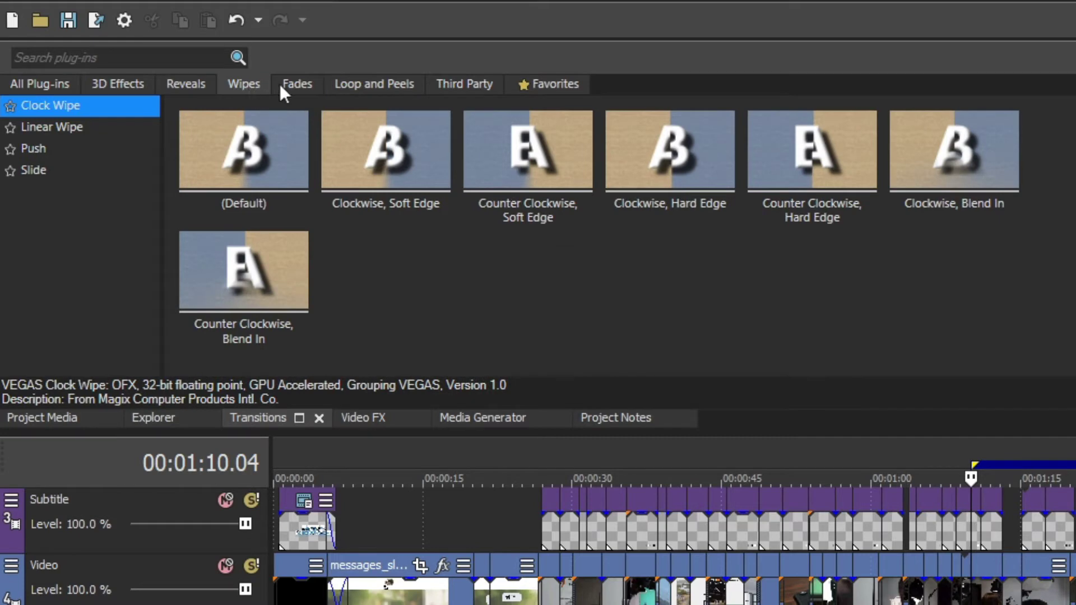
{"action": "left_click", "coordinate": [287, 89]}
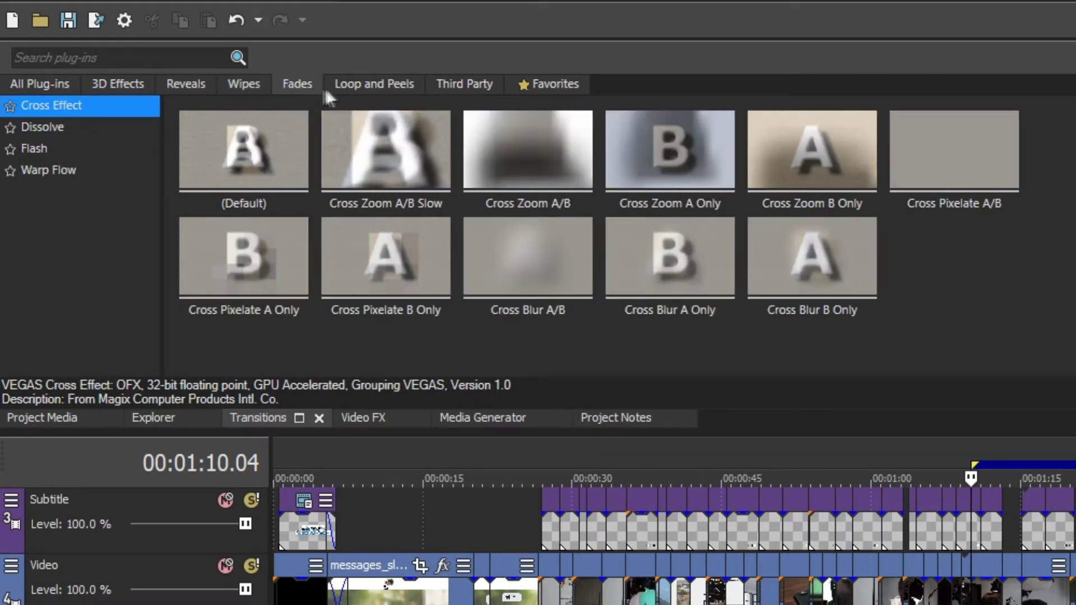
{"action": "left_click", "coordinate": [368, 85]}
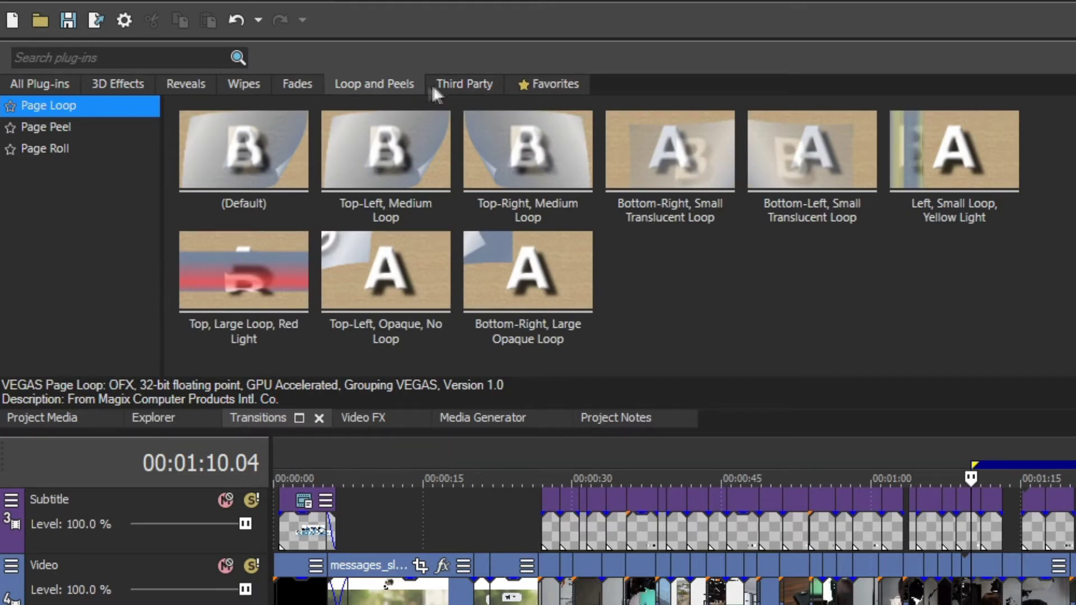
{"action": "left_click", "coordinate": [456, 88]}
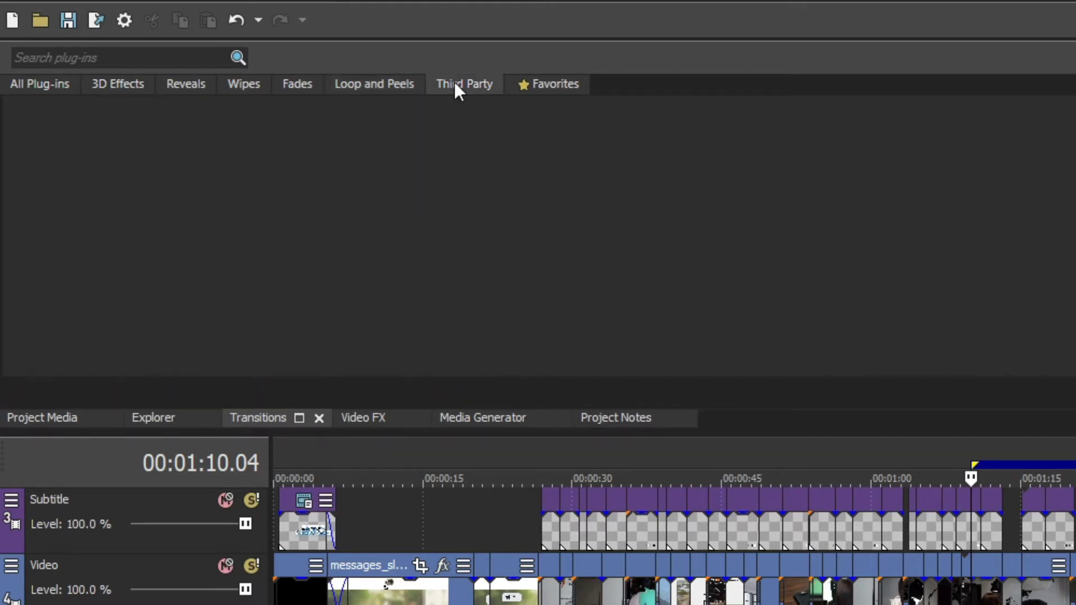
{"action": "left_click", "coordinate": [543, 83]}
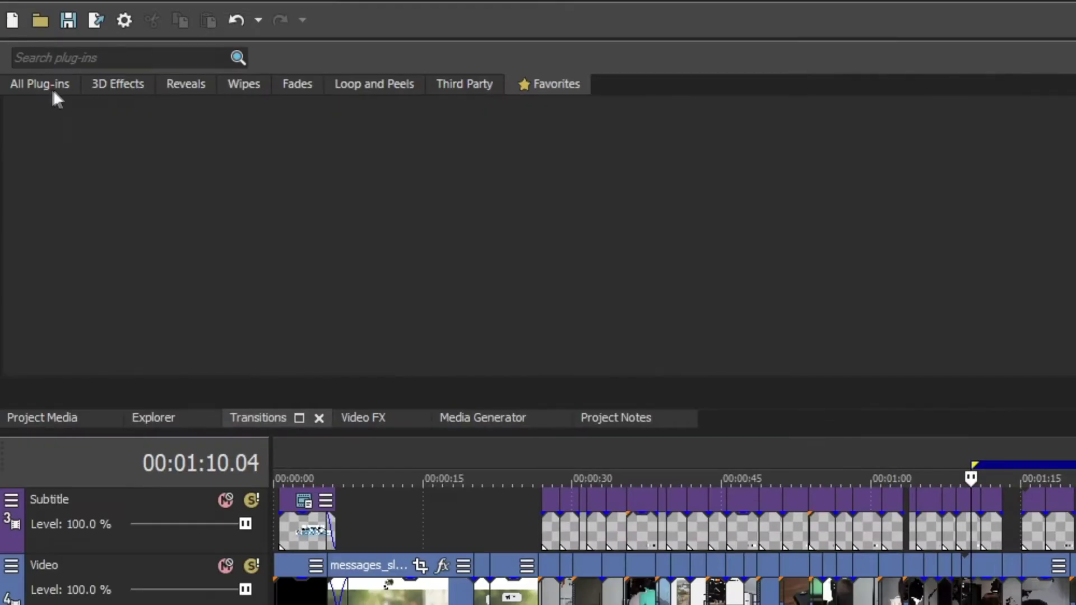
{"action": "left_click", "coordinate": [34, 83]}
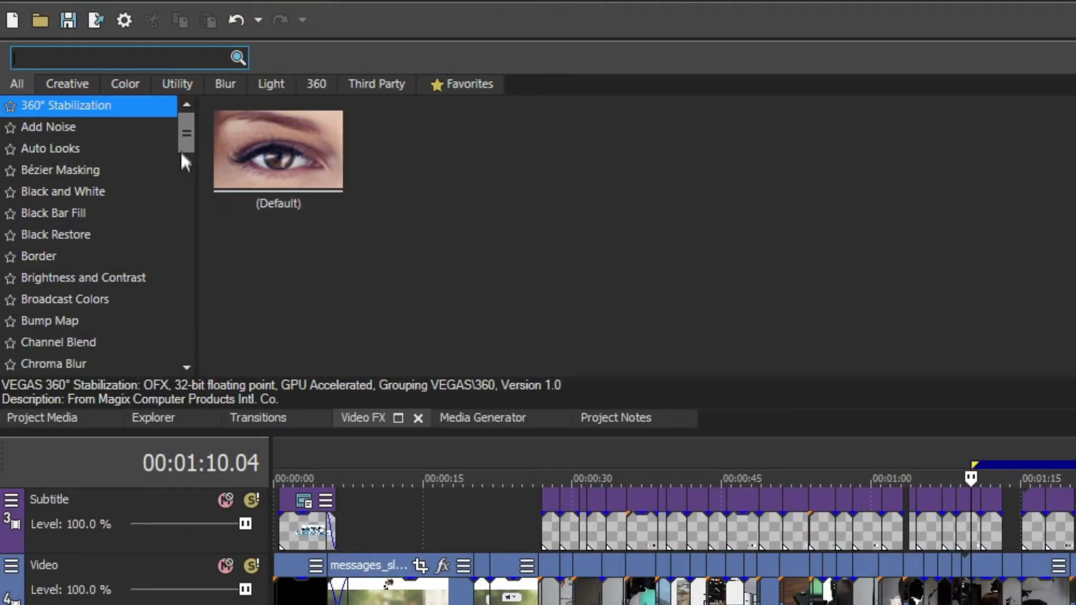
Look through the full Video FX plug-in list and view the presets of the Light Rays and Lens Flare effects
{"action": "left_click_drag", "start_coordinate": [188, 138], "coordinate": [217, 278]}
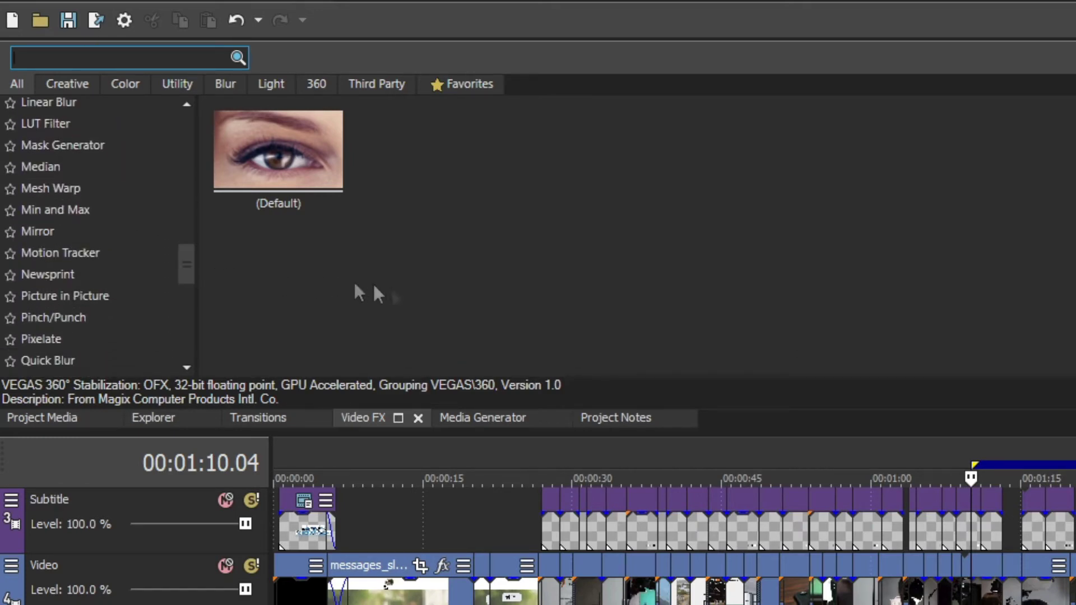
{"action": "left_click_drag", "start_coordinate": [333, 188], "coordinate": [943, 566]}
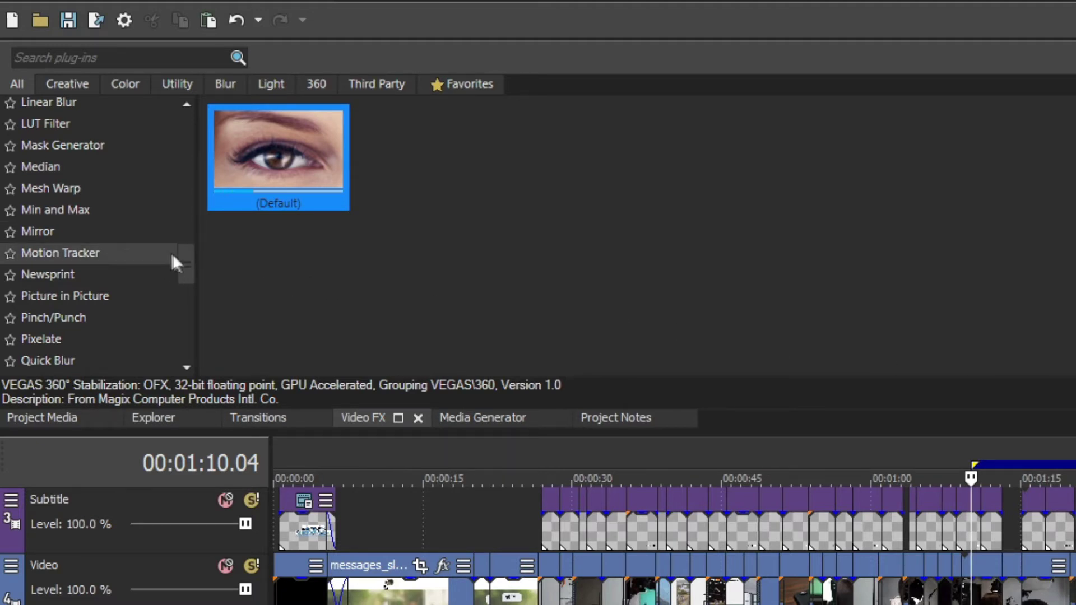
{"action": "left_click_drag", "start_coordinate": [186, 261], "coordinate": [191, 238]}
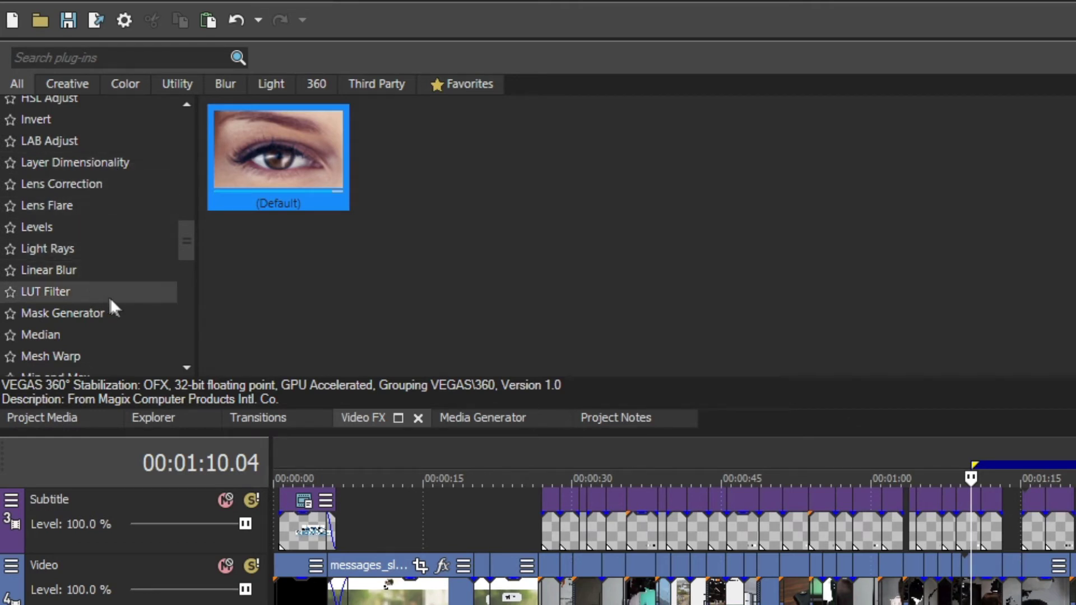
{"action": "left_click_drag", "start_coordinate": [187, 255], "coordinate": [192, 244]}
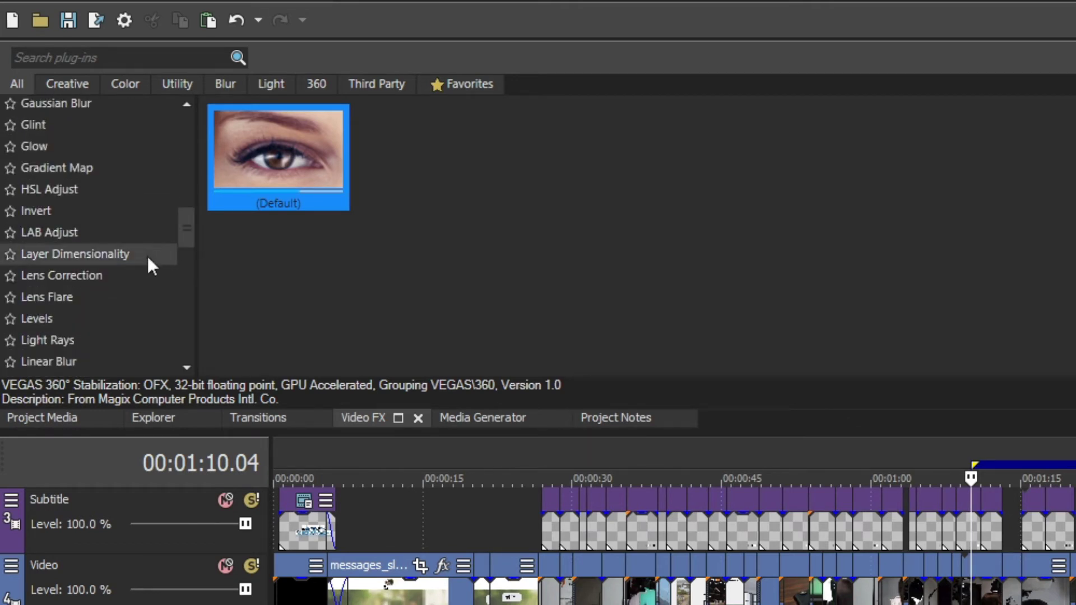
{"action": "left_click", "coordinate": [82, 342]}
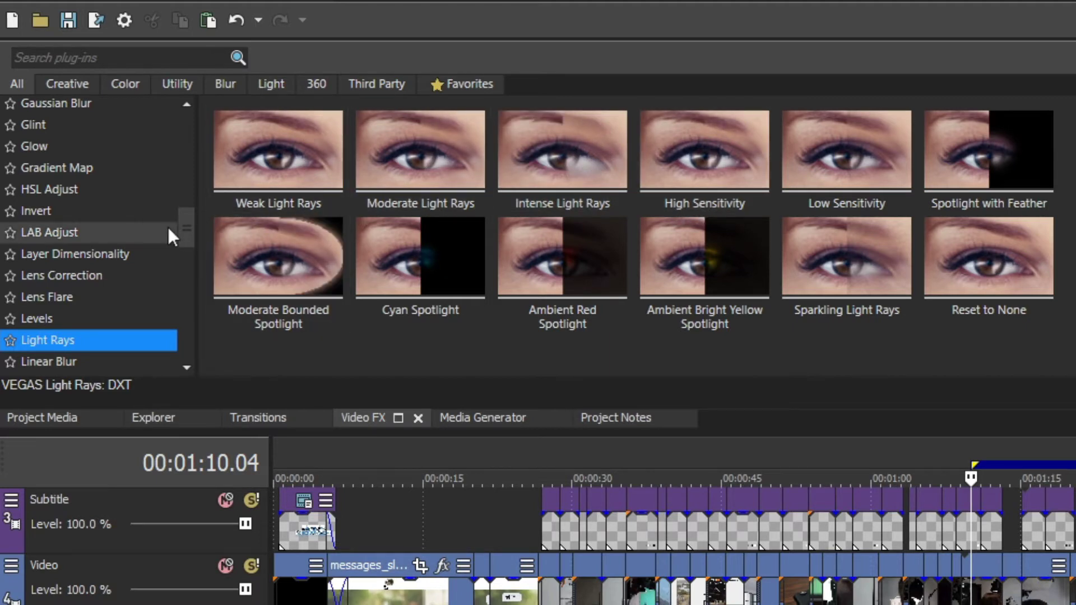
{"action": "left_click", "coordinate": [65, 297]}
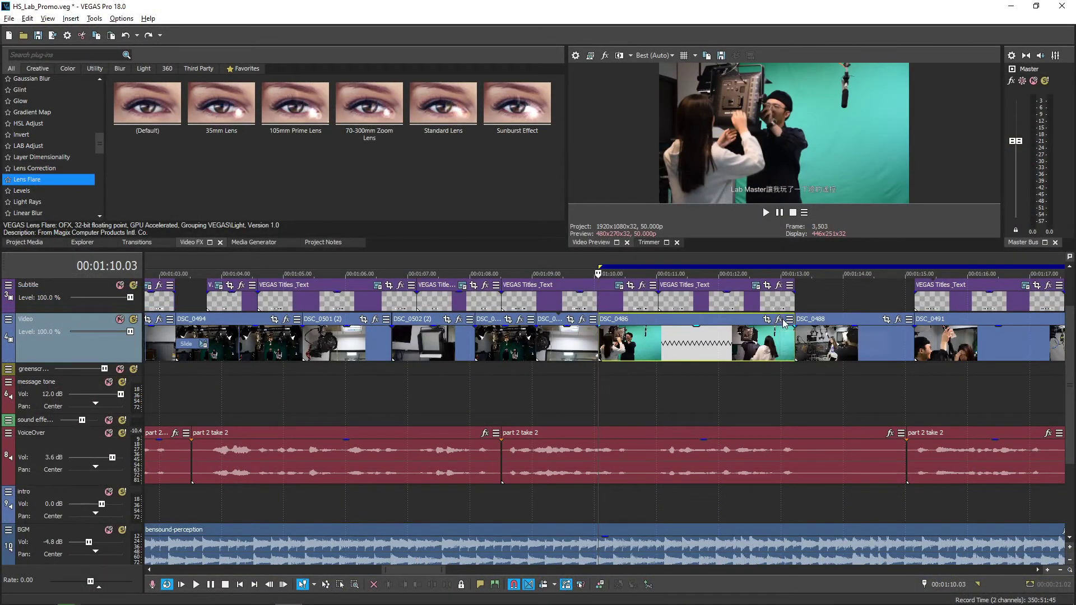
Open the event FX plug-in chooser for DSC_0486 and look over plug-ins such as Glint, Mesh Warp, Slow Motion and TV Simulator
{"action": "left_click", "coordinate": [778, 320]}
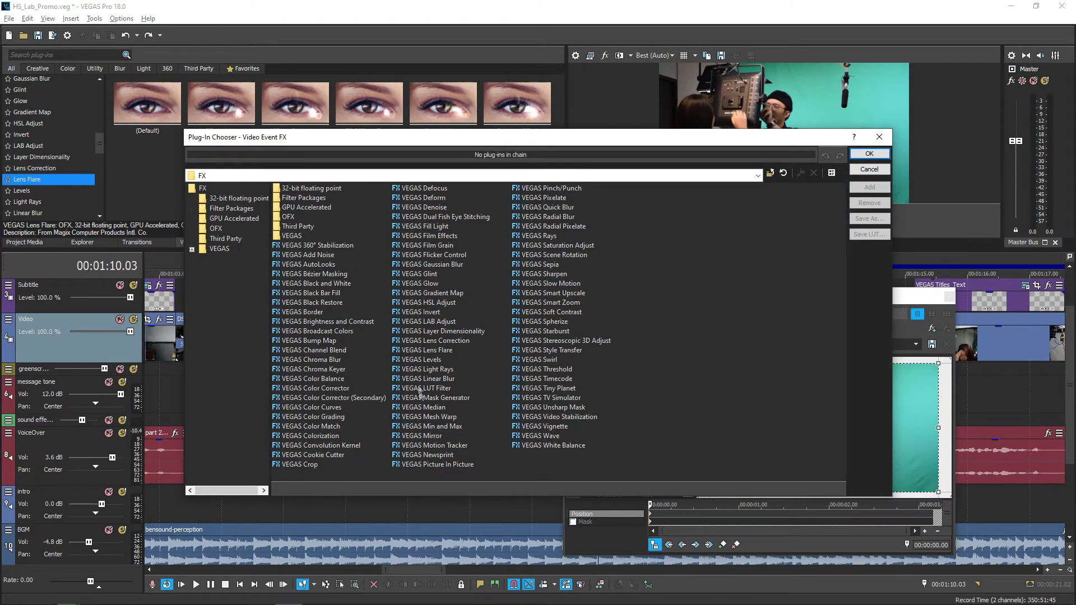
{"action": "left_click", "coordinate": [328, 360]}
{"action": "left_click", "coordinate": [424, 275]}
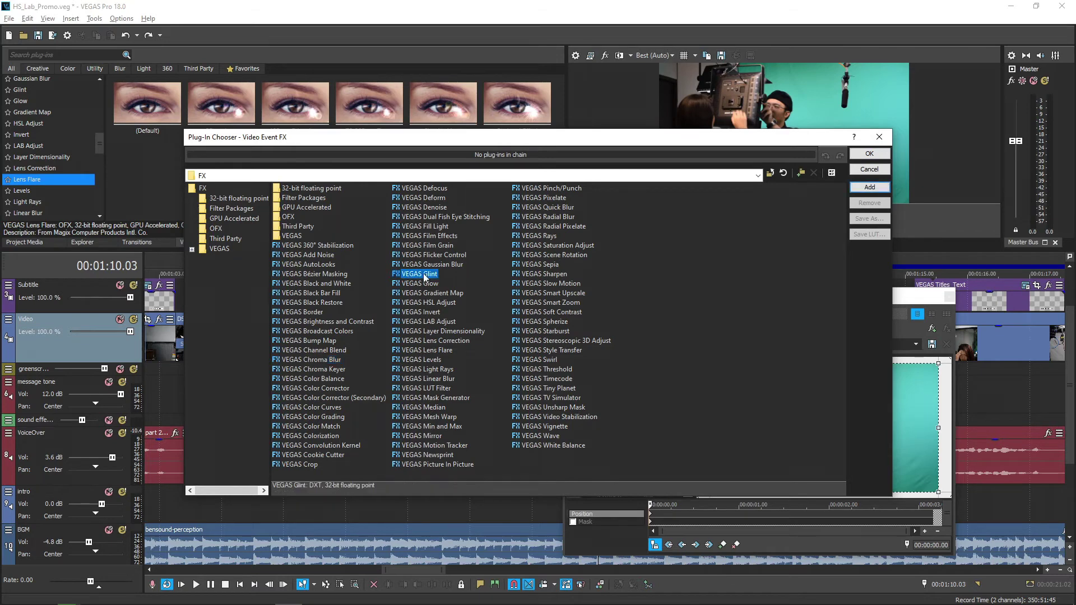
{"action": "left_click", "coordinate": [441, 417]}
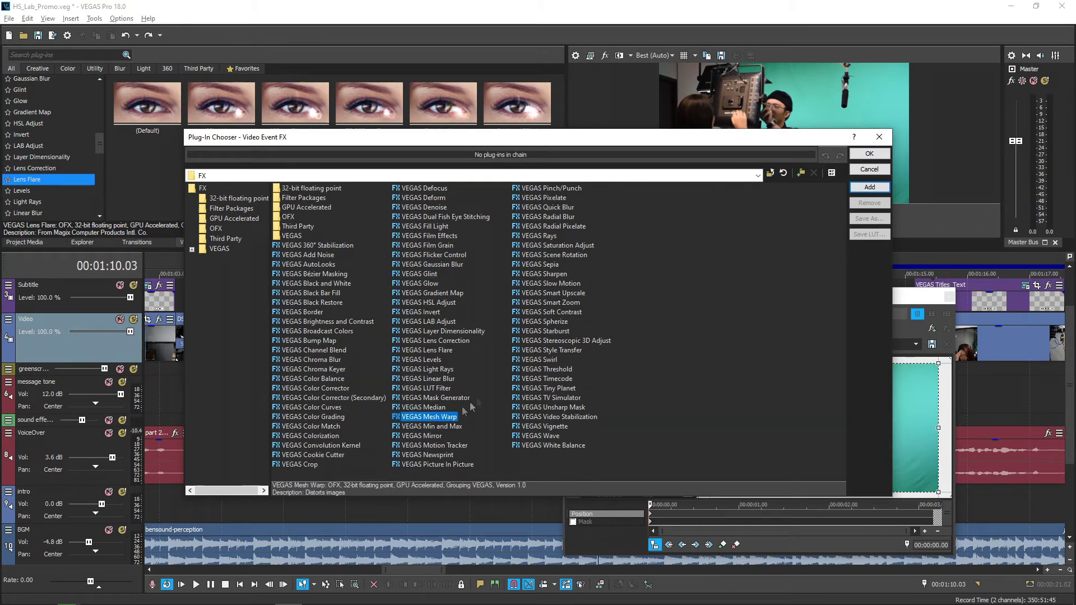
{"action": "left_click", "coordinate": [556, 285]}
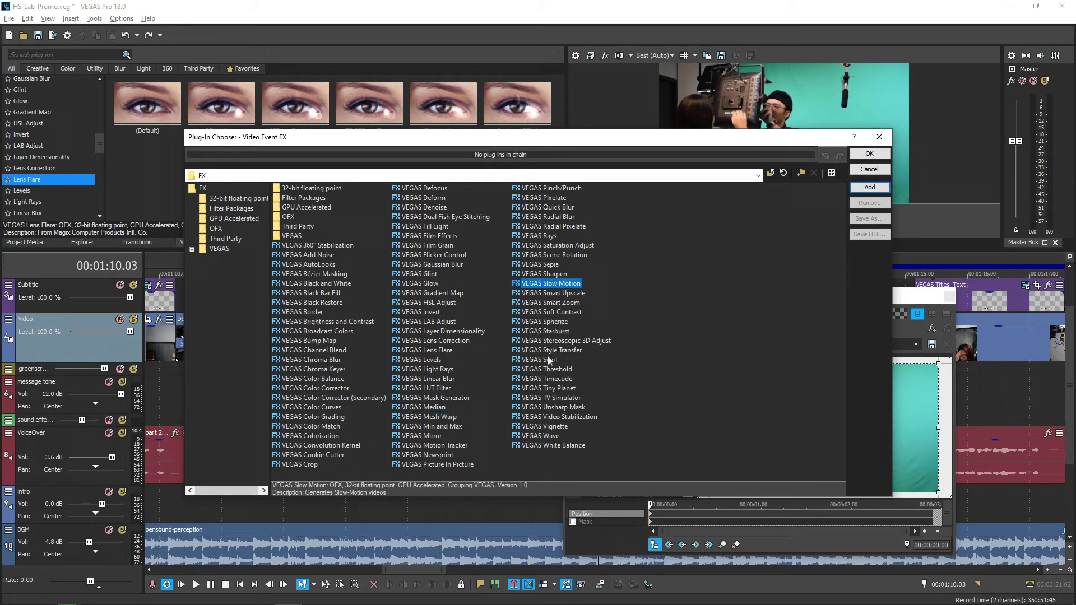
{"action": "left_click", "coordinate": [553, 397]}
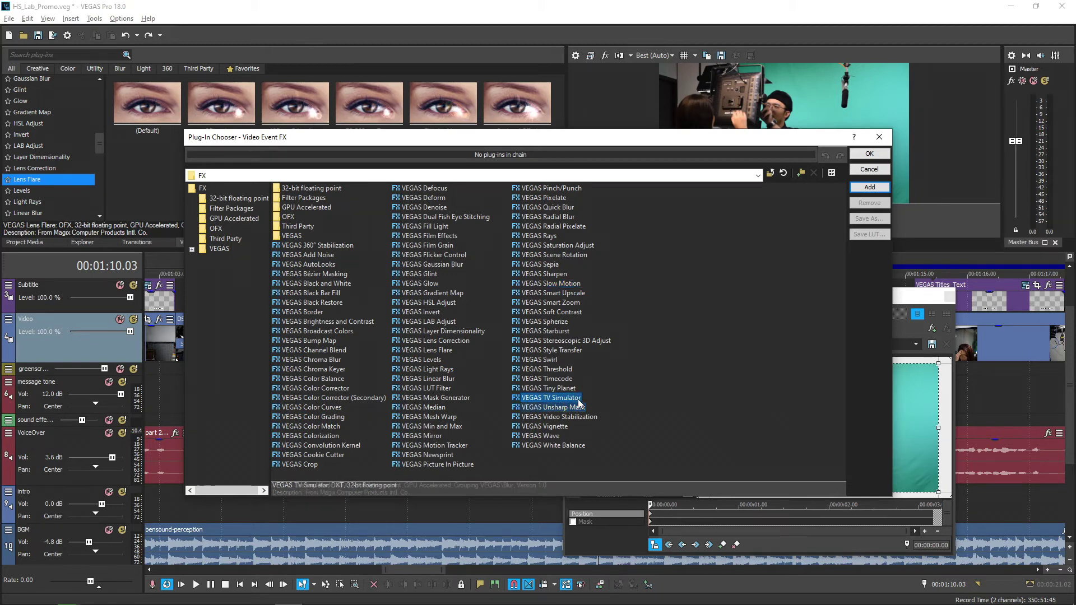
{"action": "left_click", "coordinate": [436, 438]}
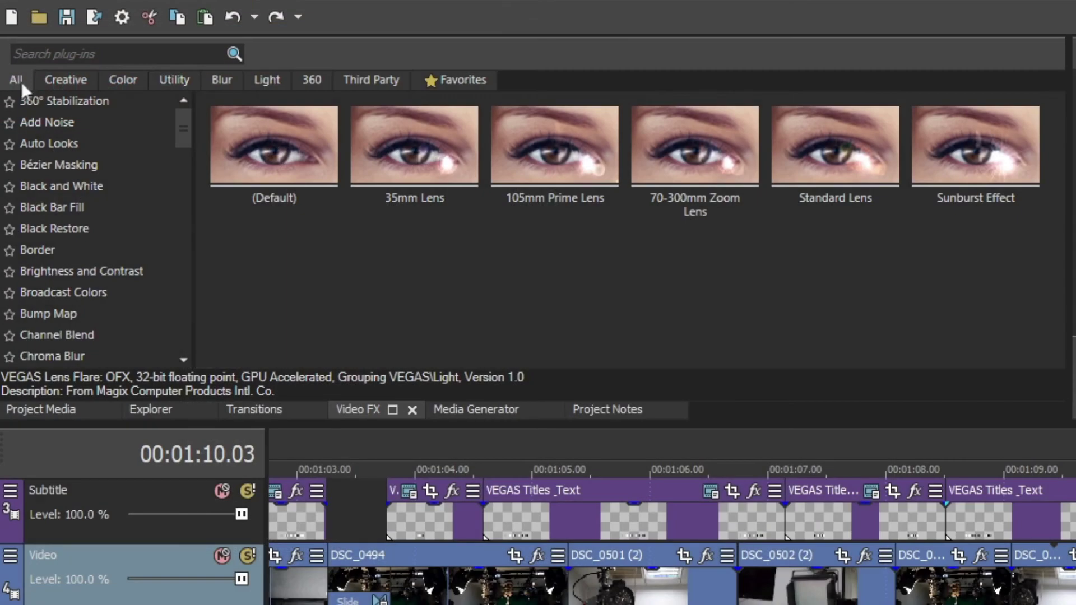
Examine the Video FX categories Creative, Color, Utility, Blur, Light, 360, Third Party and Favorites, and return to the full list
{"action": "left_click", "coordinate": [73, 82]}
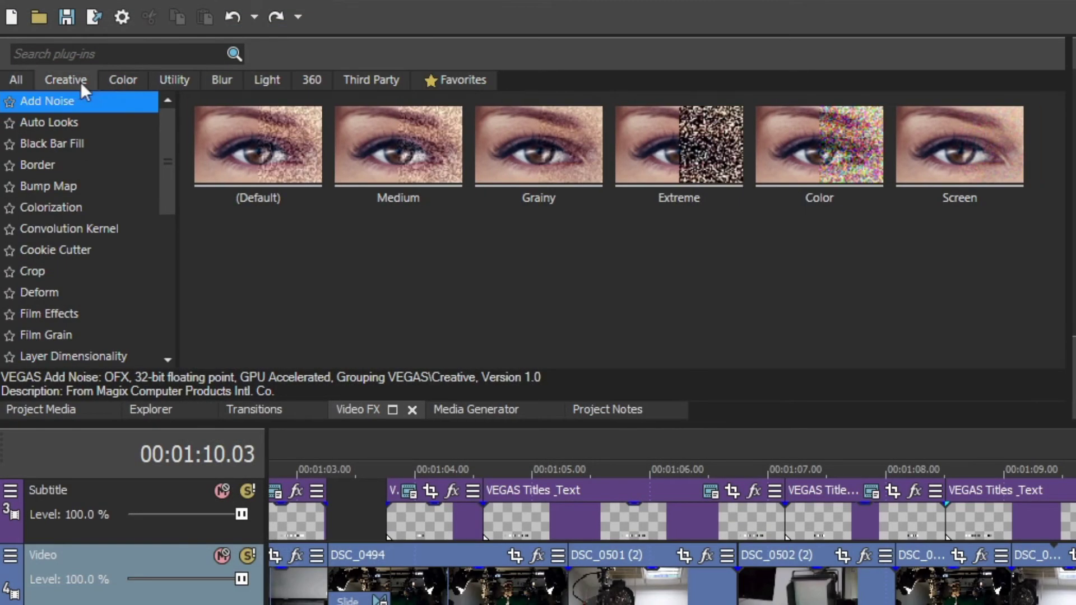
{"action": "left_click", "coordinate": [120, 78]}
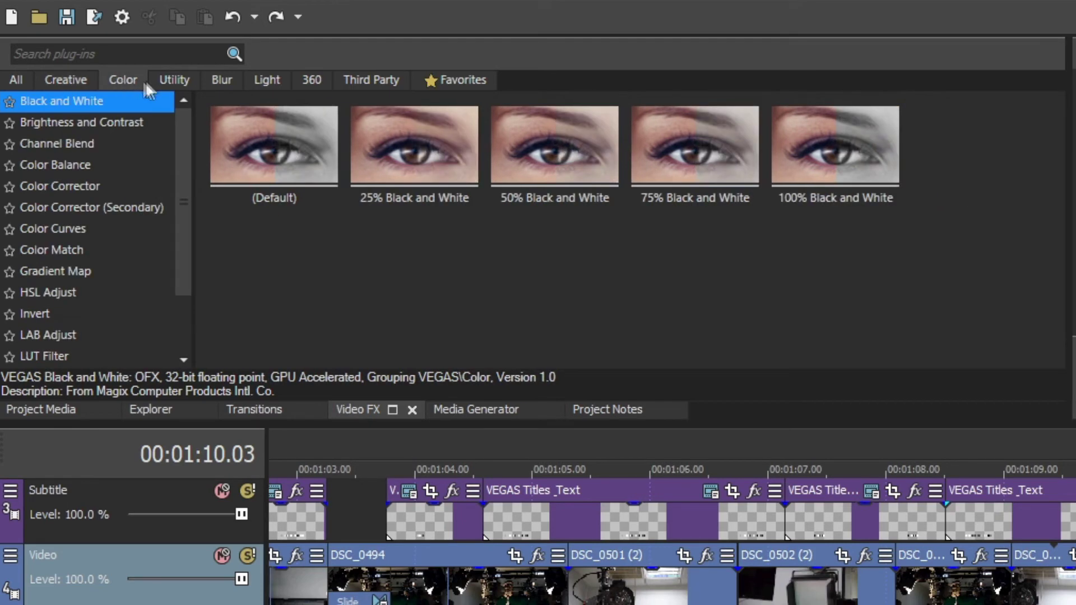
{"action": "left_click", "coordinate": [168, 81]}
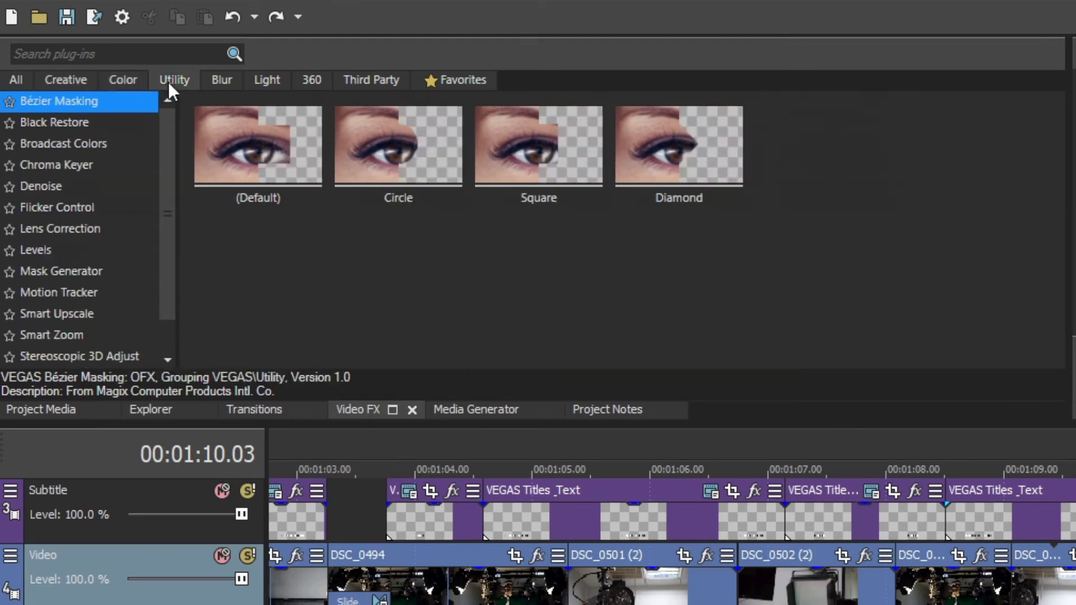
{"action": "left_click", "coordinate": [220, 80]}
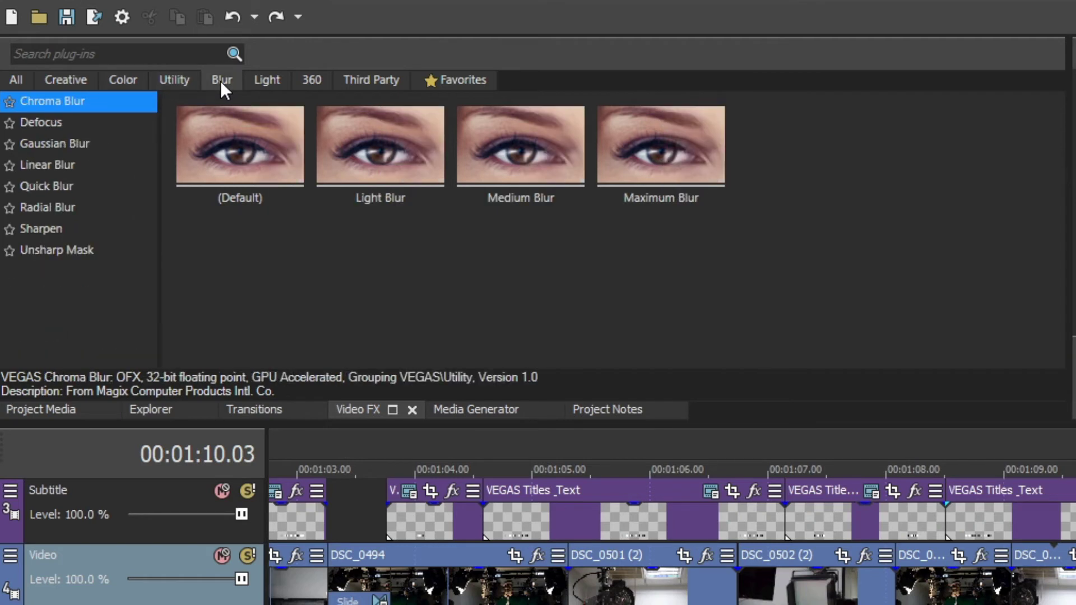
{"action": "left_click", "coordinate": [261, 85]}
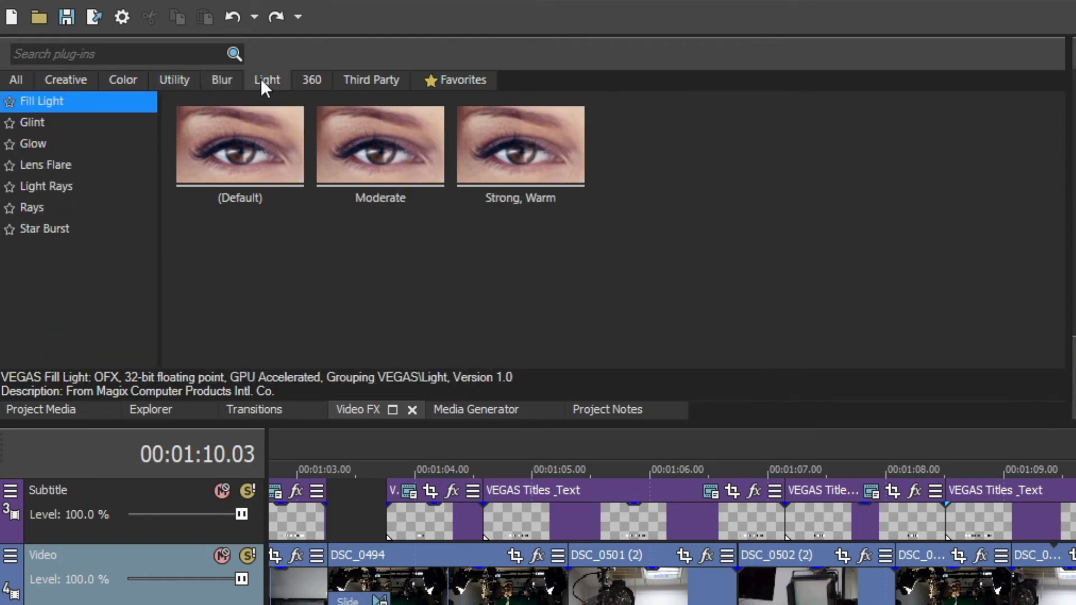
{"action": "left_click", "coordinate": [308, 86]}
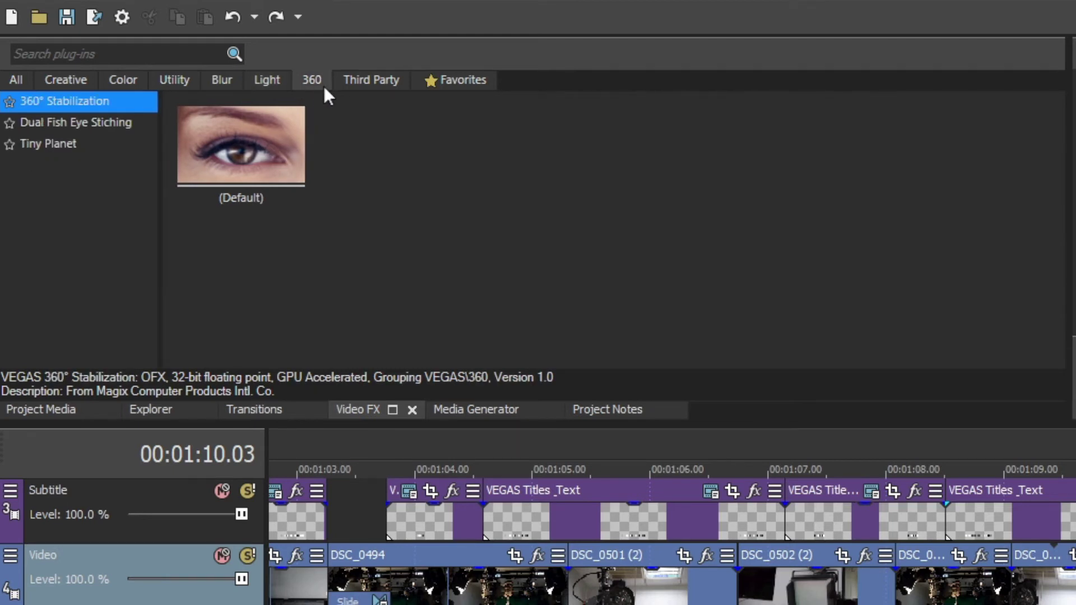
{"action": "left_click", "coordinate": [347, 82]}
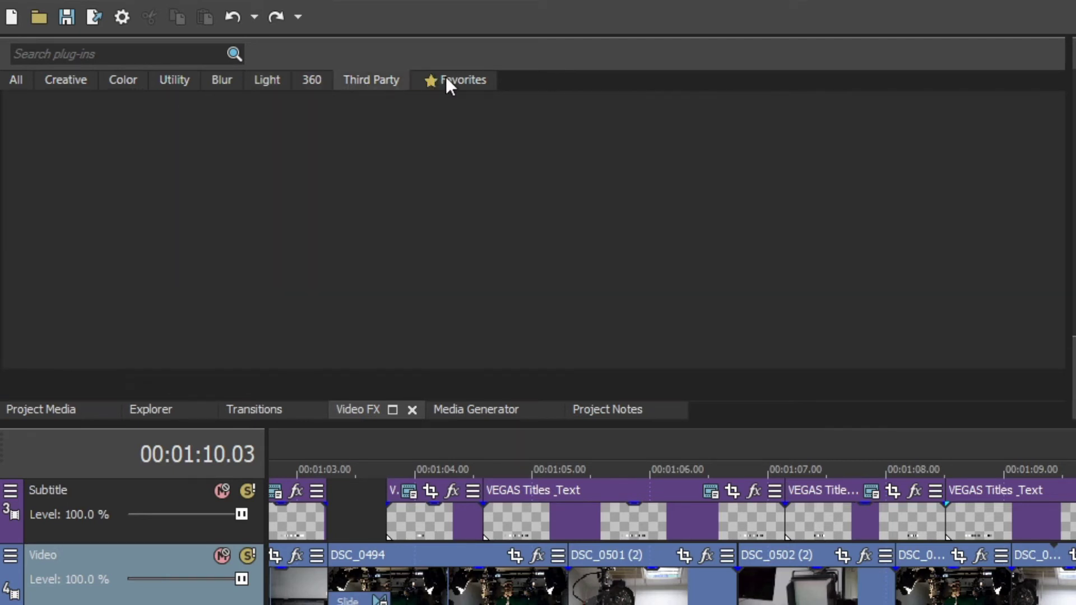
{"action": "left_click", "coordinate": [446, 79]}
{"action": "left_click", "coordinate": [252, 83]}
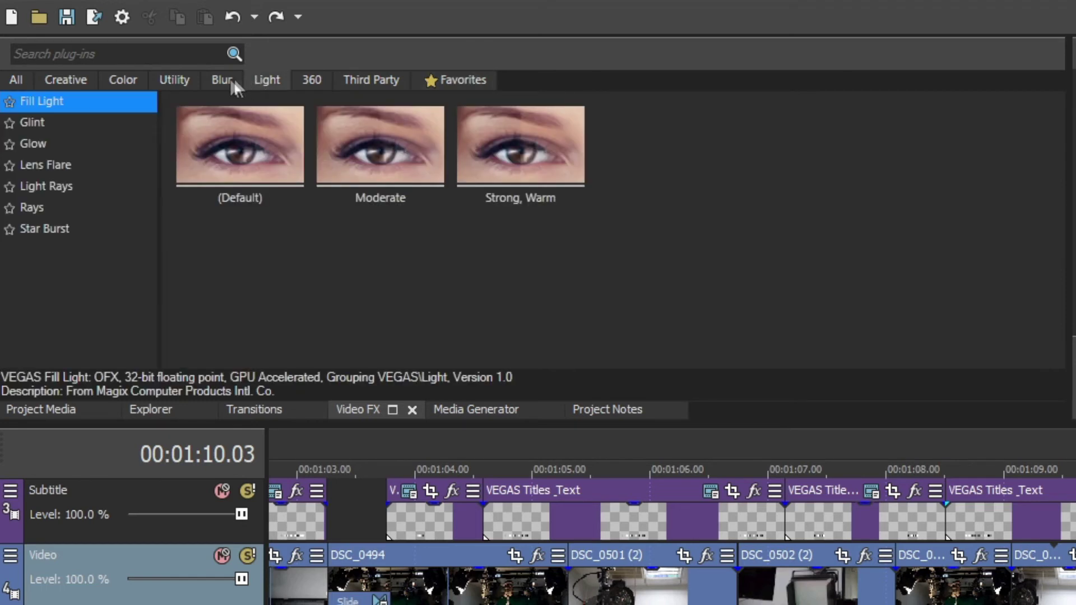
{"action": "left_click", "coordinate": [19, 84]}
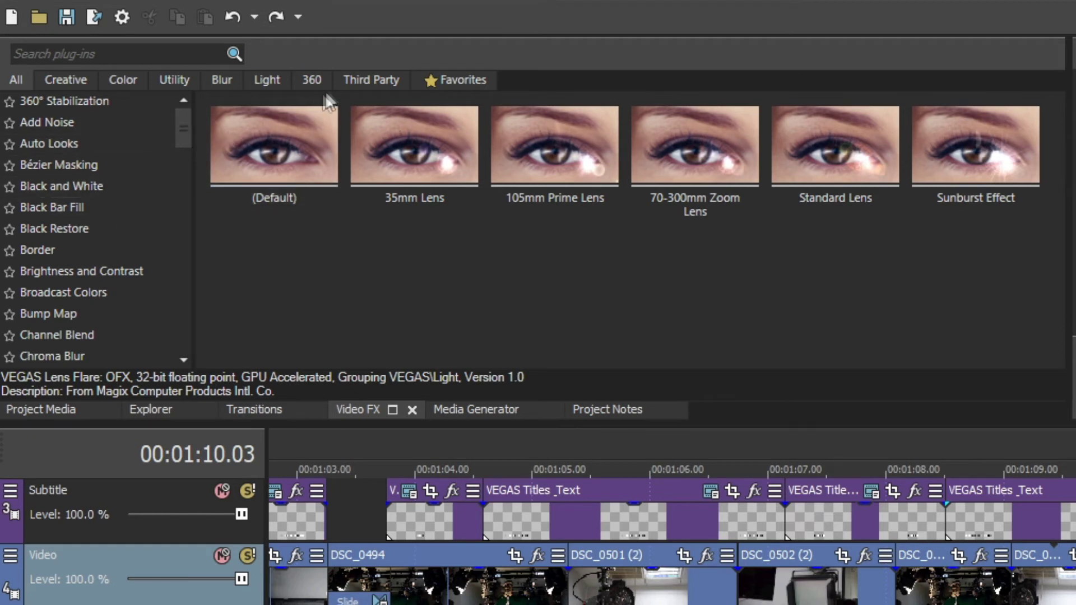
{"action": "left_click", "coordinate": [358, 79]}
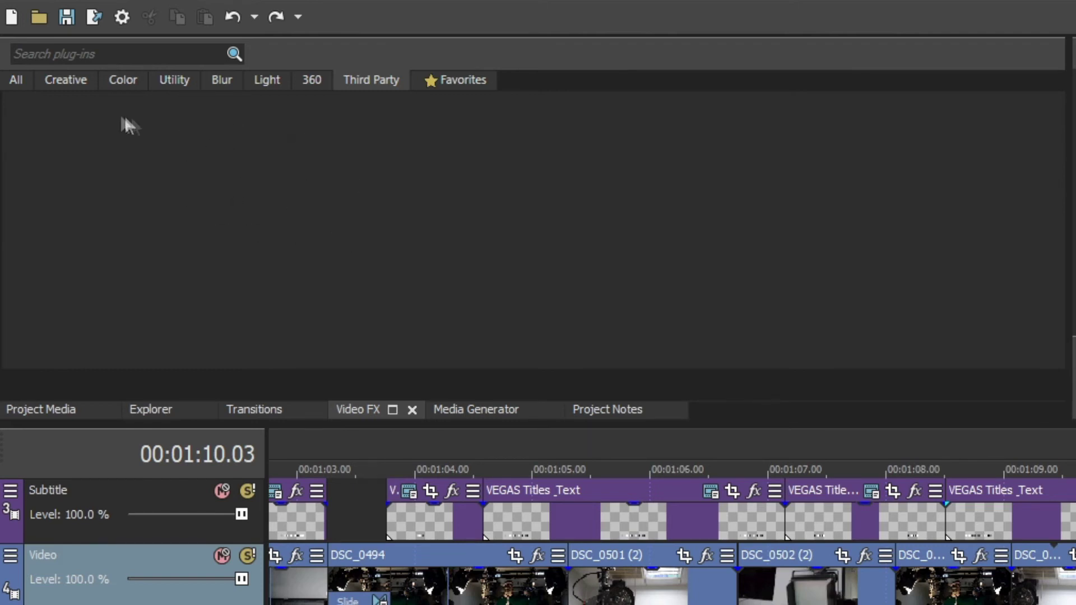
{"action": "left_click", "coordinate": [15, 79]}
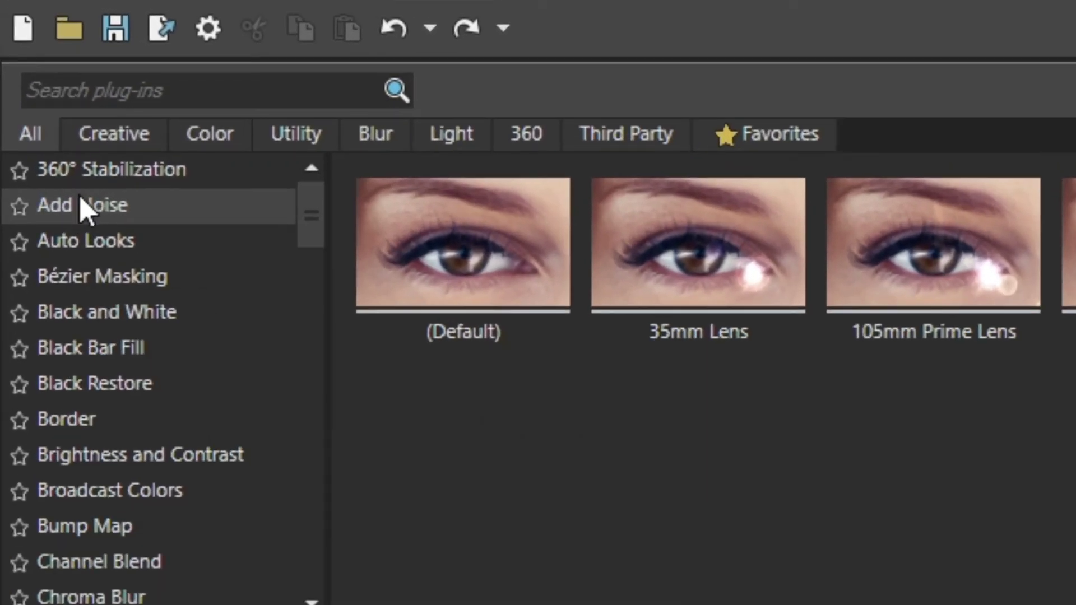
Mark the Add Noise effect as a favorite and show the favorite Video FX
{"action": "left_click", "coordinate": [78, 205]}
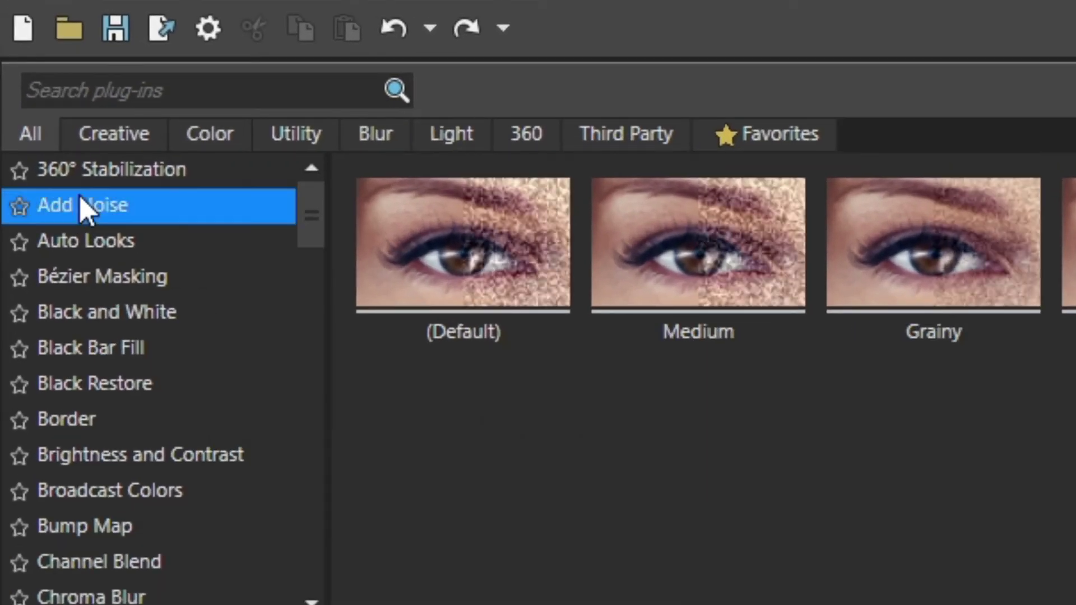
{"action": "left_click", "coordinate": [18, 207]}
{"action": "left_click", "coordinate": [754, 137]}
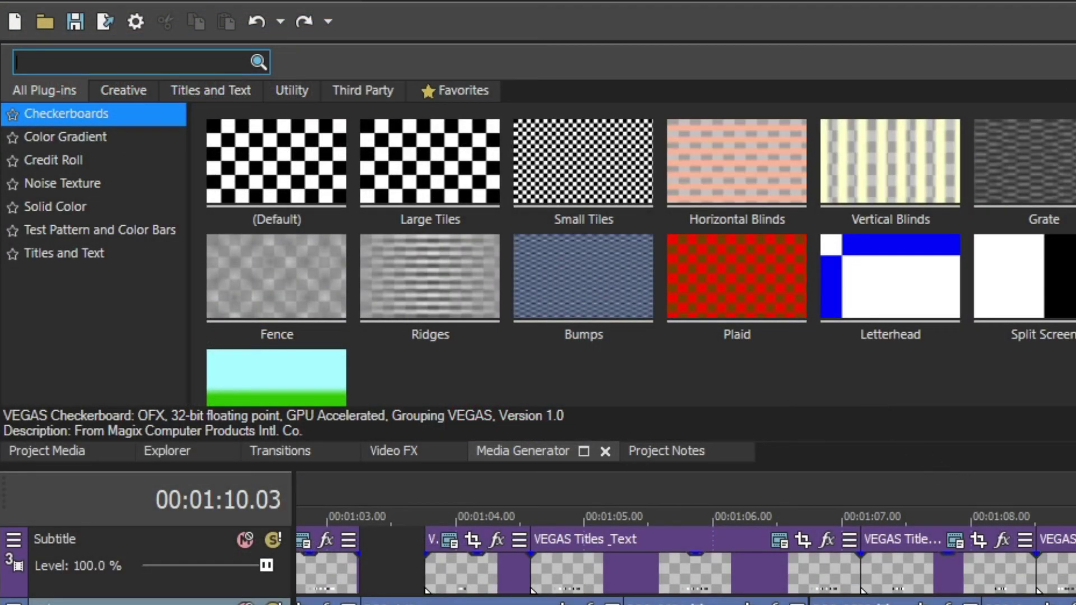
Examine the Media Generator's Creative category, viewing the Color Gradient, Noise Texture and Solid Color presets
{"action": "scroll", "coordinate": [538, 566], "scroll_direction": "up", "scroll_amount": 2}
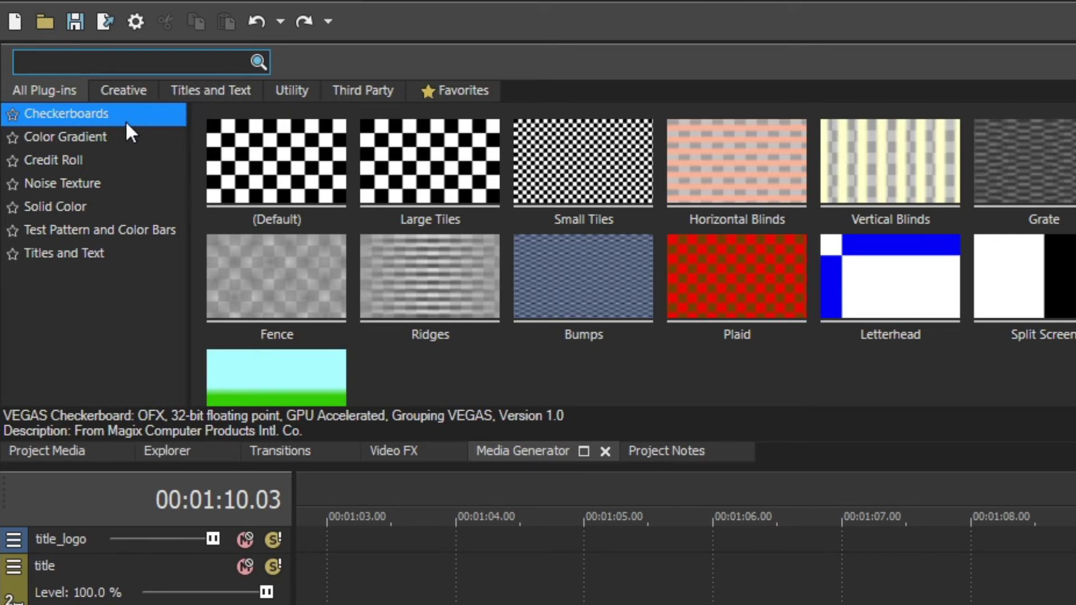
{"action": "left_click", "coordinate": [120, 89]}
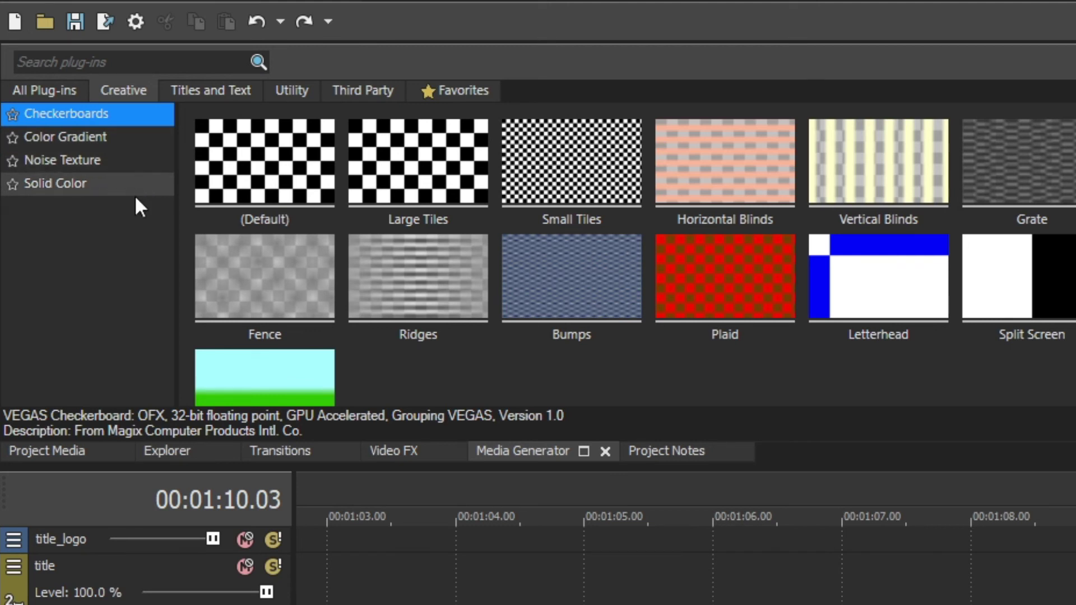
{"action": "left_click", "coordinate": [131, 144]}
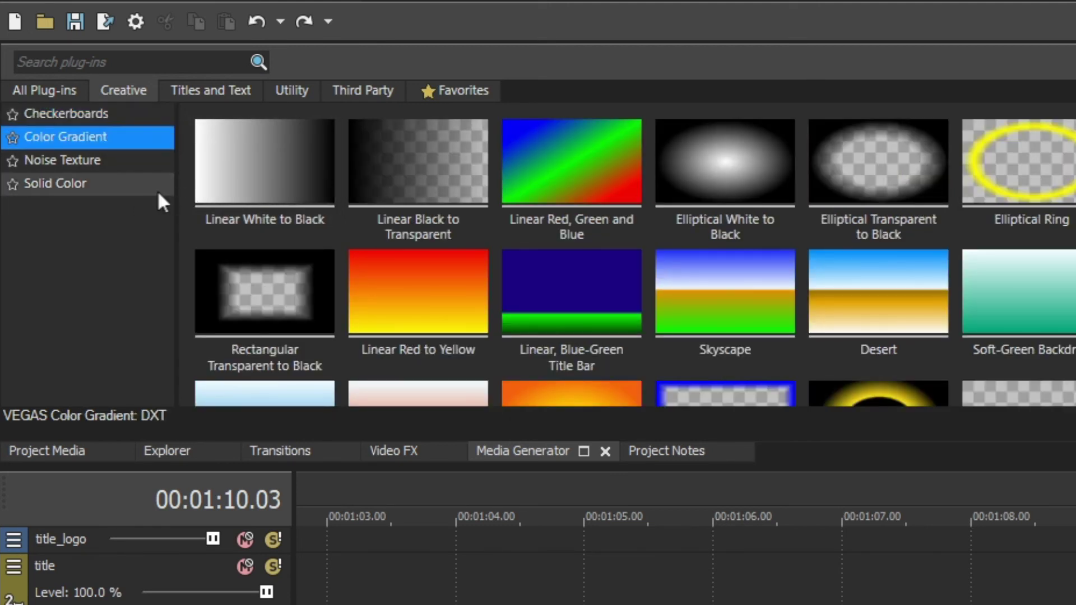
{"action": "left_click", "coordinate": [120, 164]}
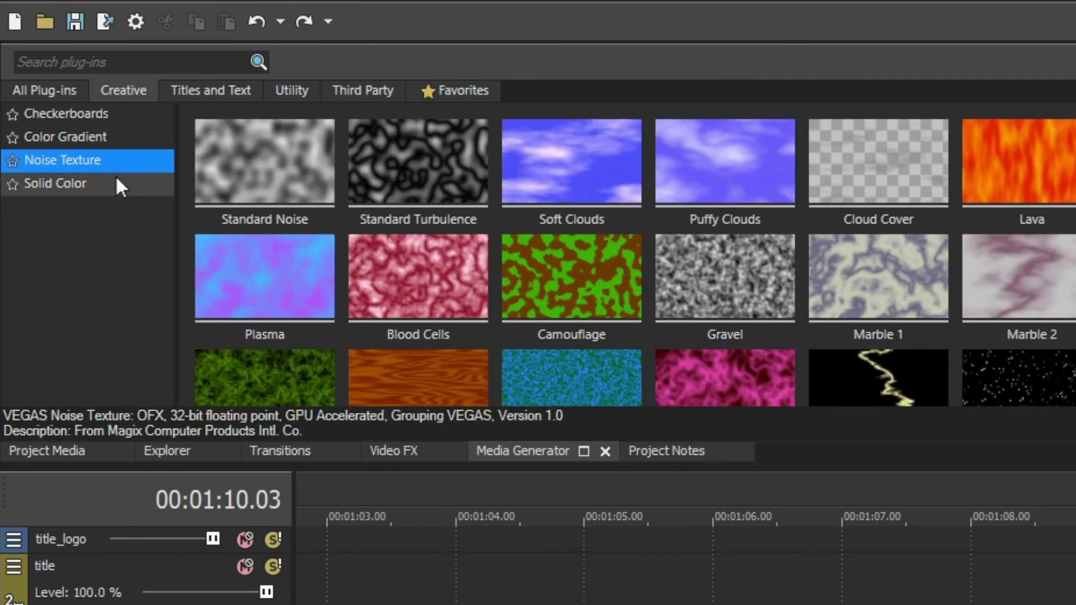
{"action": "left_click", "coordinate": [96, 186]}
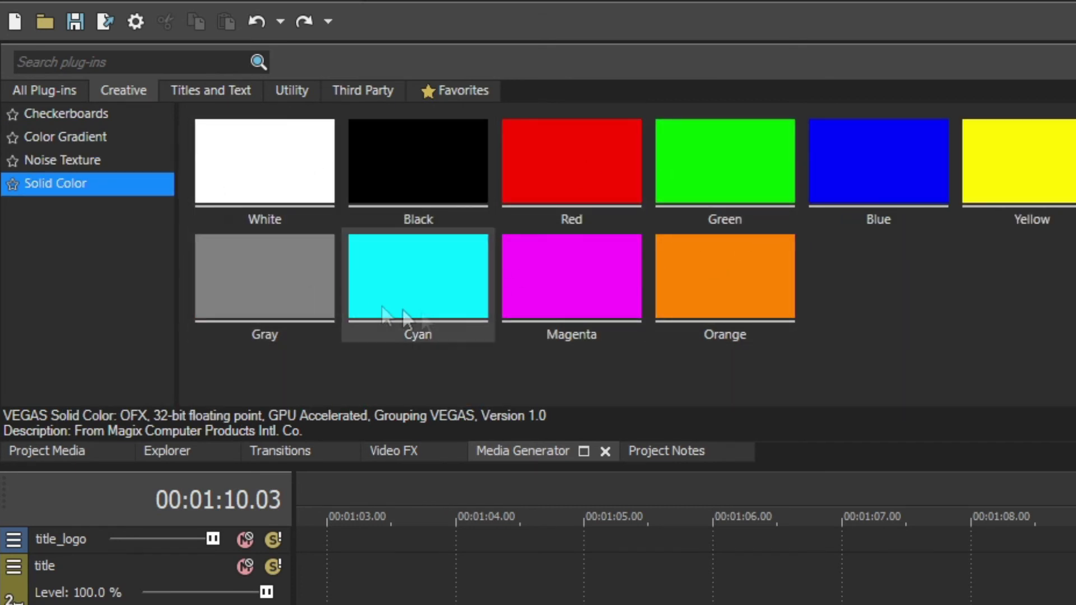
Look through all Titles and Text presets in the Media Generator and view the Credit Roll presets
{"action": "left_click", "coordinate": [202, 93]}
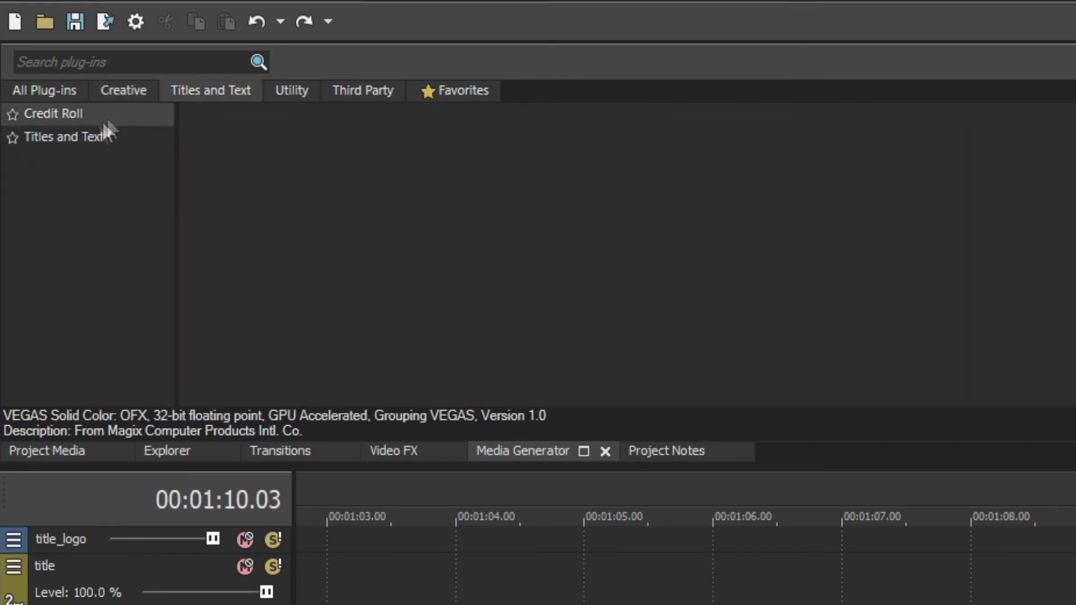
{"action": "left_click", "coordinate": [82, 136]}
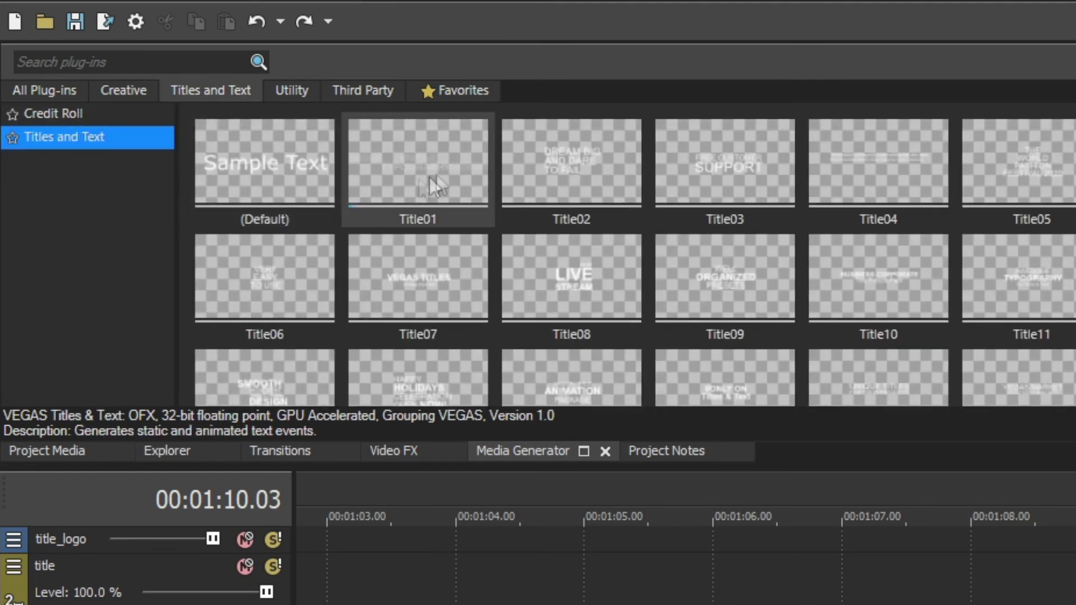
{"action": "scroll", "coordinate": [437, 176], "scroll_direction": "down", "scroll_amount": 5}
{"action": "scroll", "coordinate": [462, 169], "scroll_direction": "down", "scroll_amount": 5}
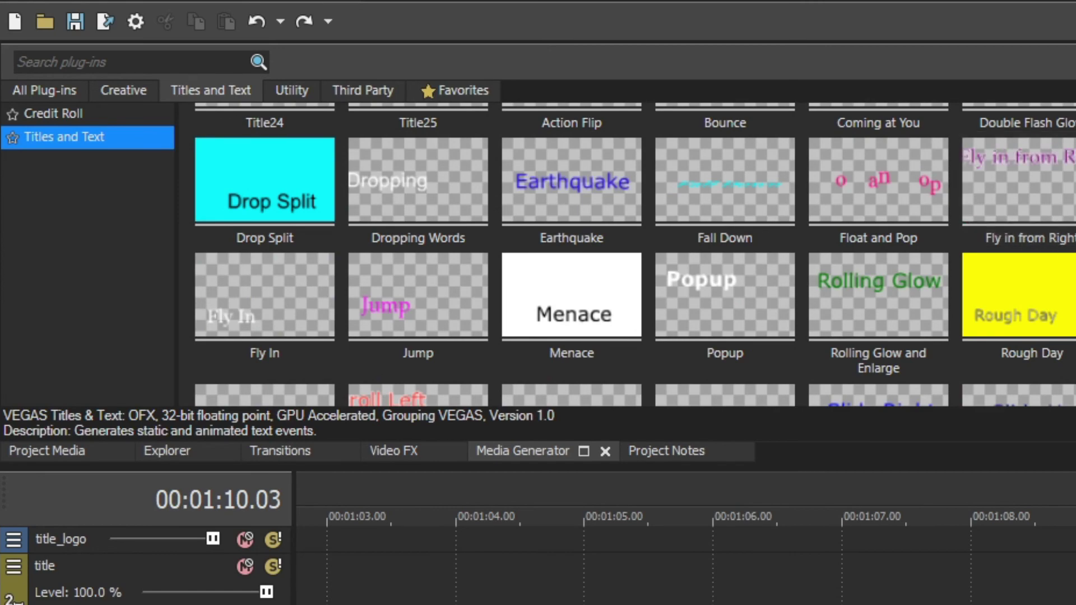
{"action": "scroll", "coordinate": [1033, 235], "scroll_direction": "up", "scroll_amount": 2}
{"action": "scroll", "coordinate": [635, 255], "scroll_direction": "up", "scroll_amount": 6}
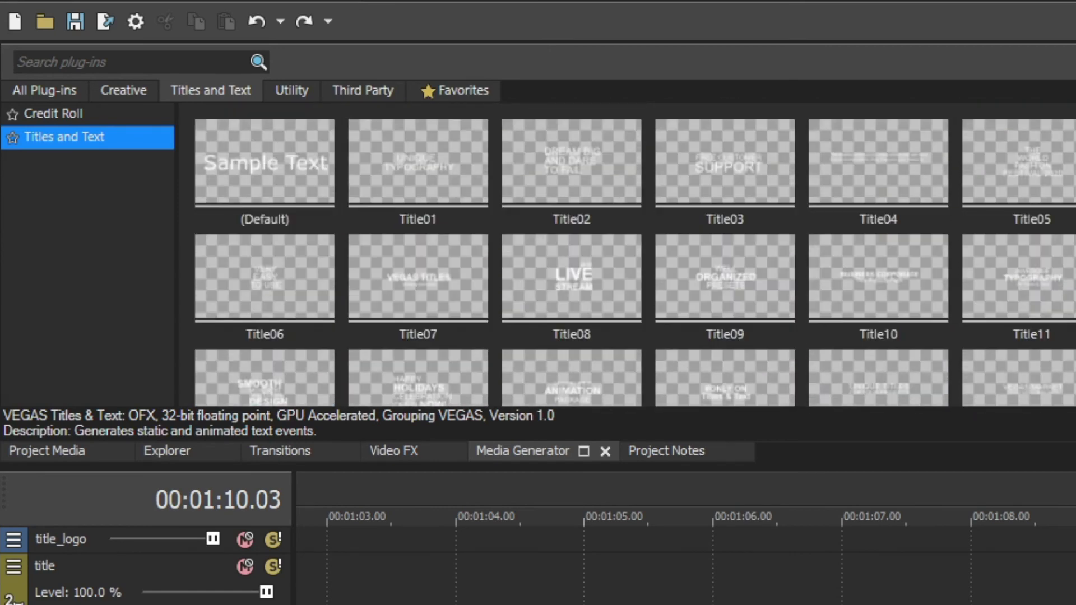
{"action": "scroll", "coordinate": [634, 255], "scroll_direction": "down", "scroll_amount": 5}
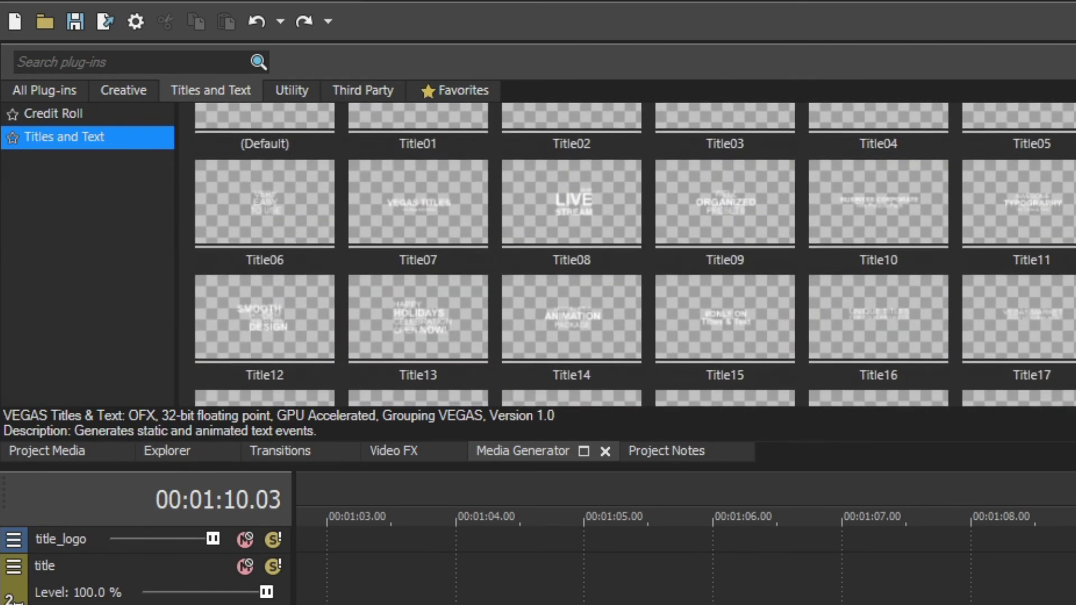
{"action": "scroll", "coordinate": [634, 254], "scroll_direction": "down", "scroll_amount": 7}
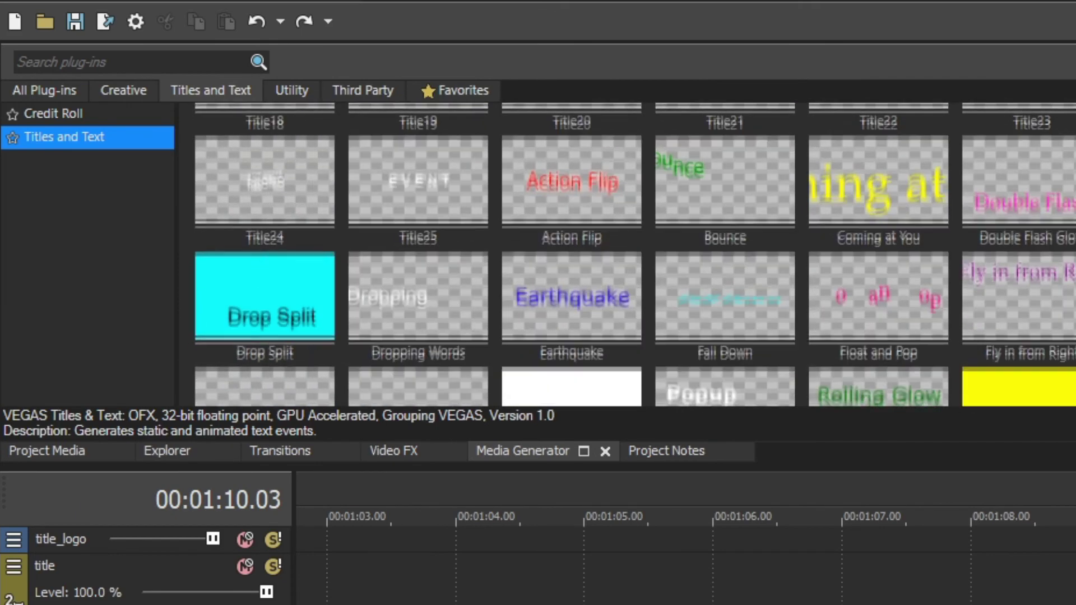
{"action": "scroll", "coordinate": [1014, 241], "scroll_direction": "down", "scroll_amount": 3}
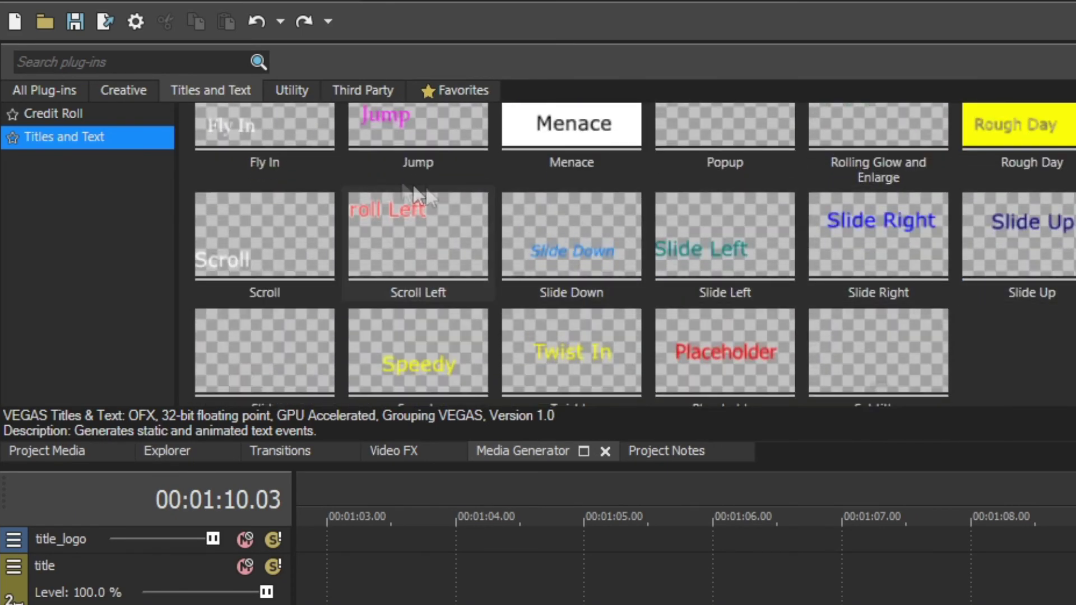
{"action": "left_click", "coordinate": [61, 115]}
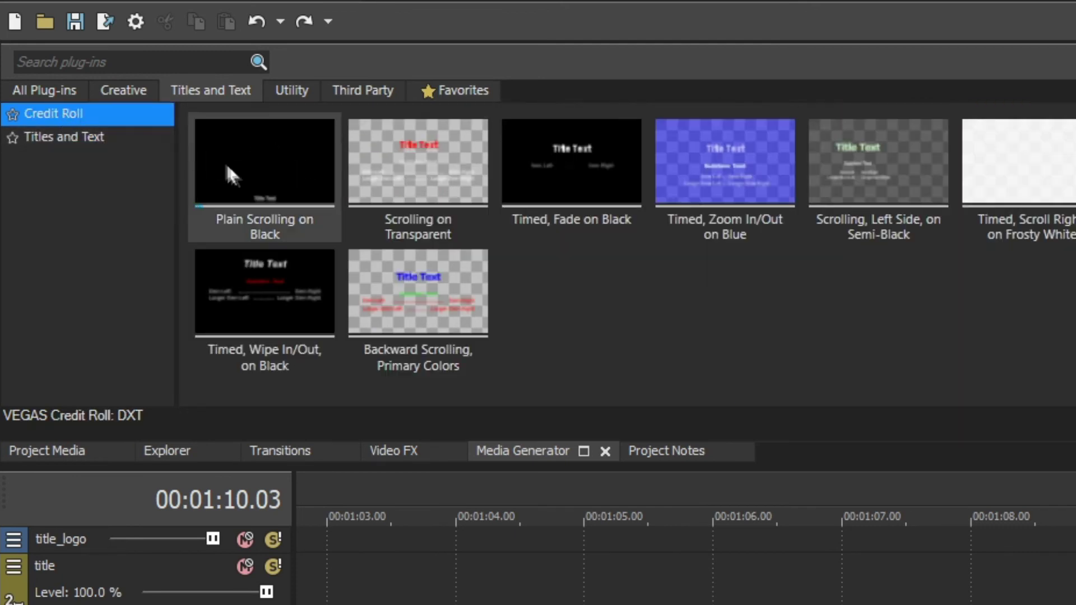